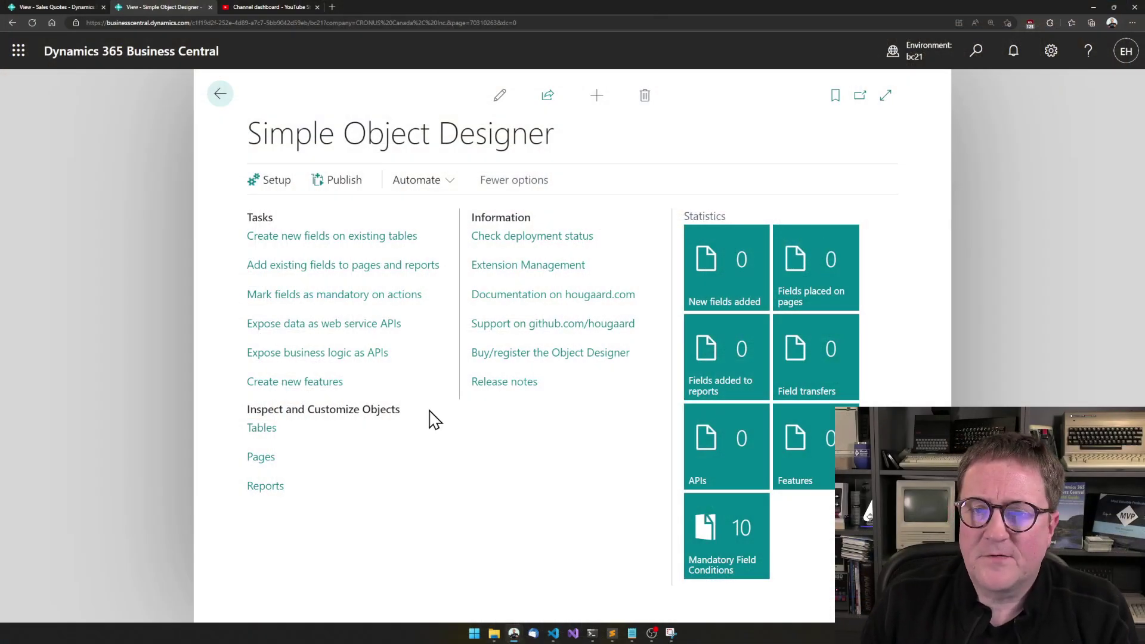
- Open the list for marking fields as mandatory on actions, search for "release", and open the Sales Order Release action's conditions
click(277, 295)
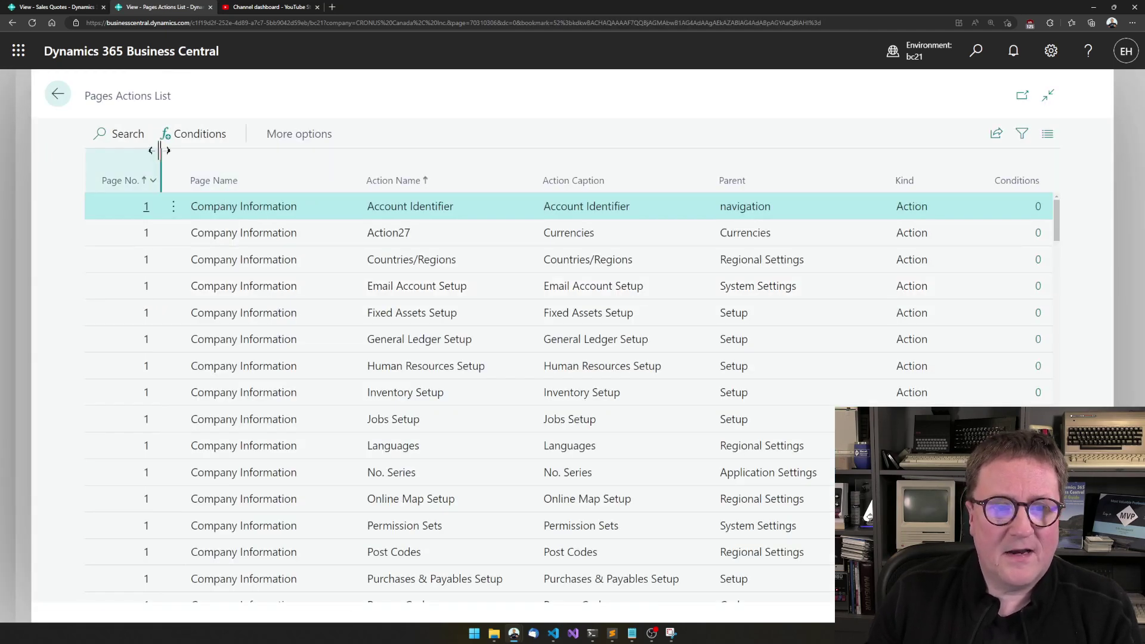
click(128, 134)
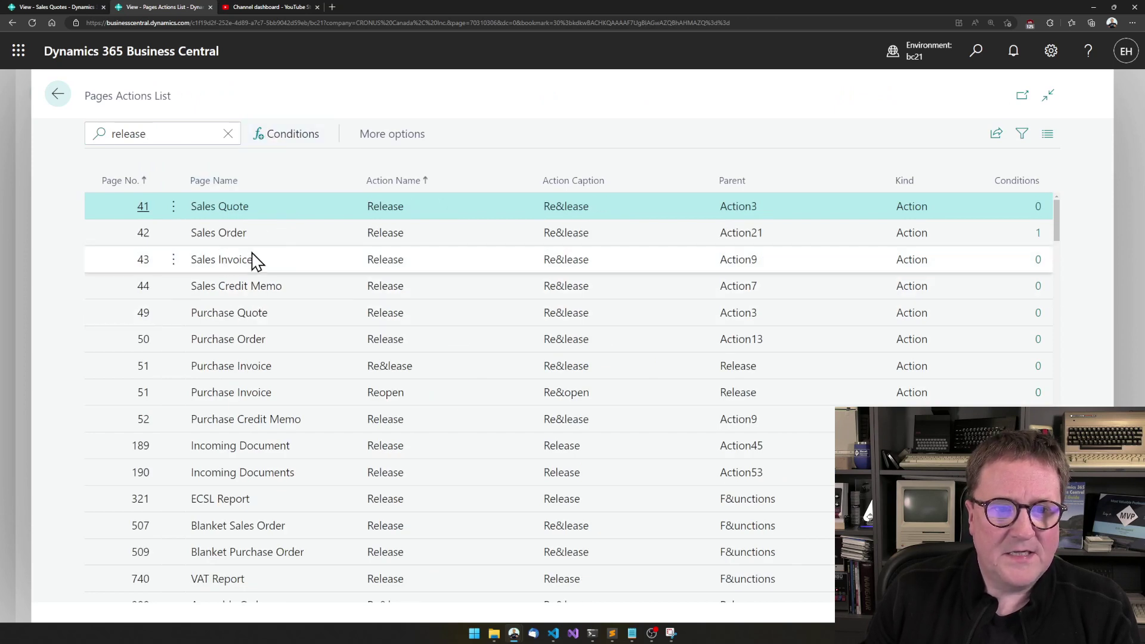
click(300, 238)
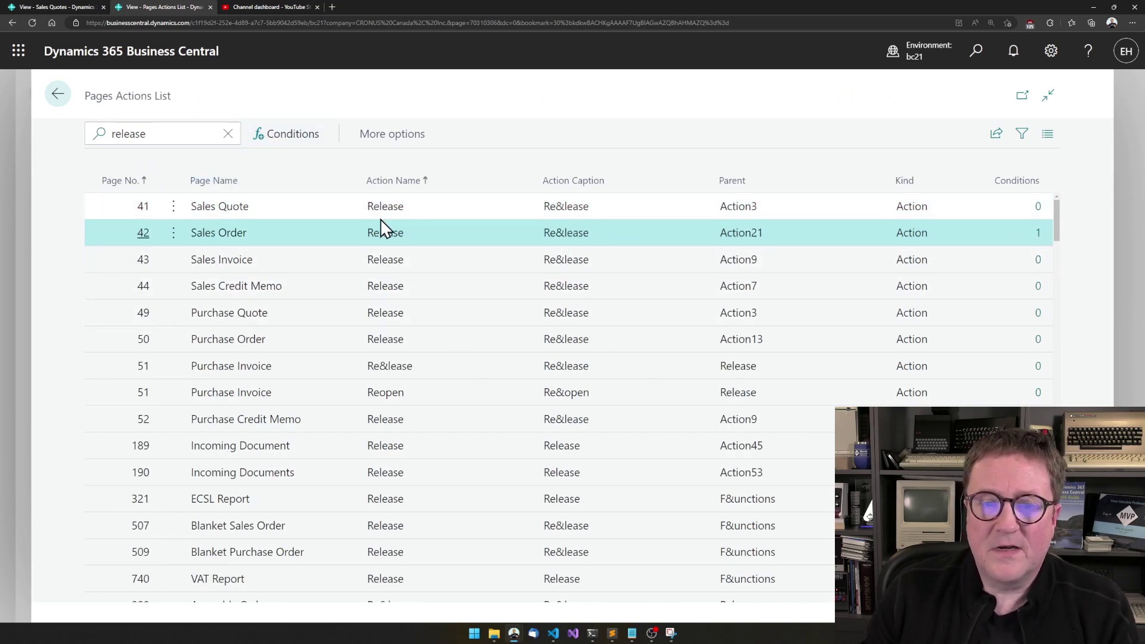
click(1038, 233)
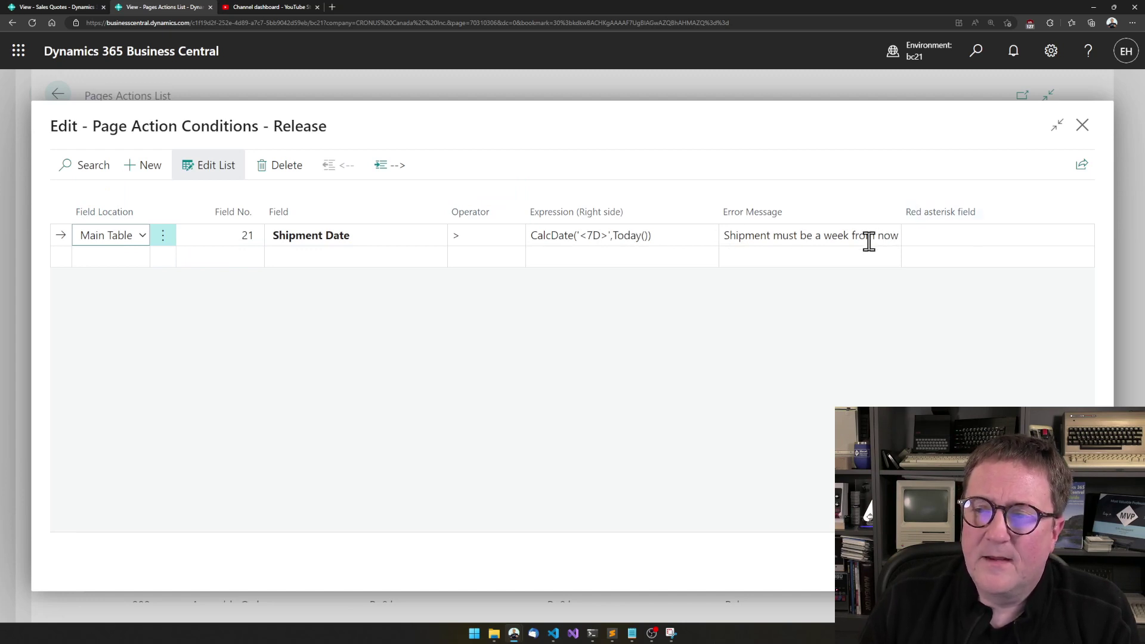
- Set the red asterisk field of the Shipment Date condition to Shipment Date
click(990, 234)
text(shipm)
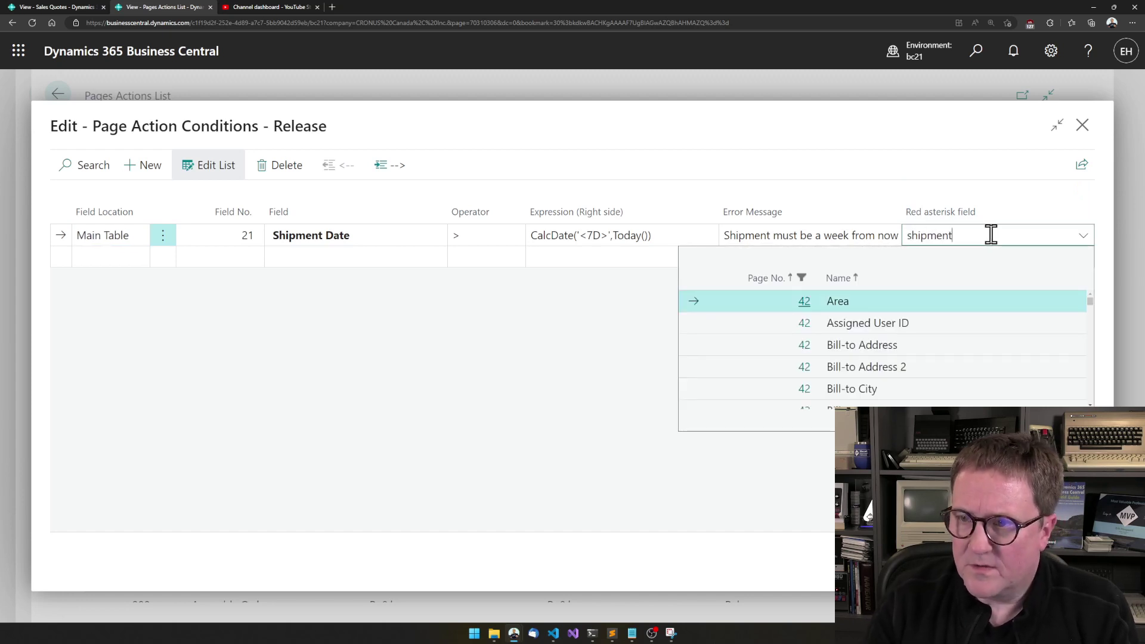
text(ent)
click(869, 333)
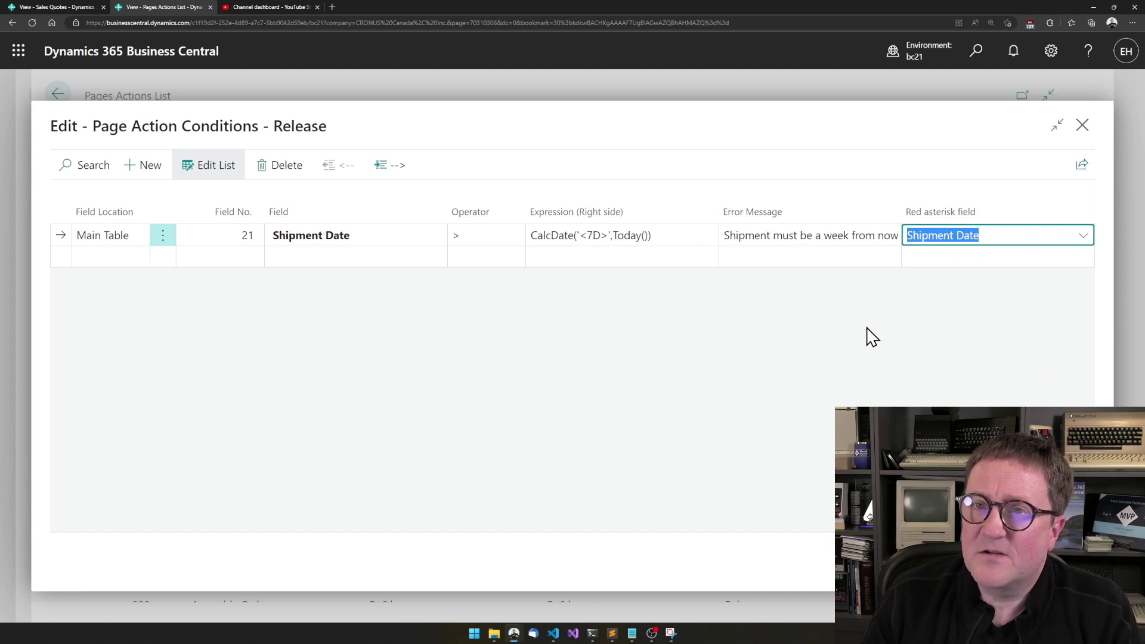
key(shift+Tab)
key(shift+Tab)
key(shift+Tab)
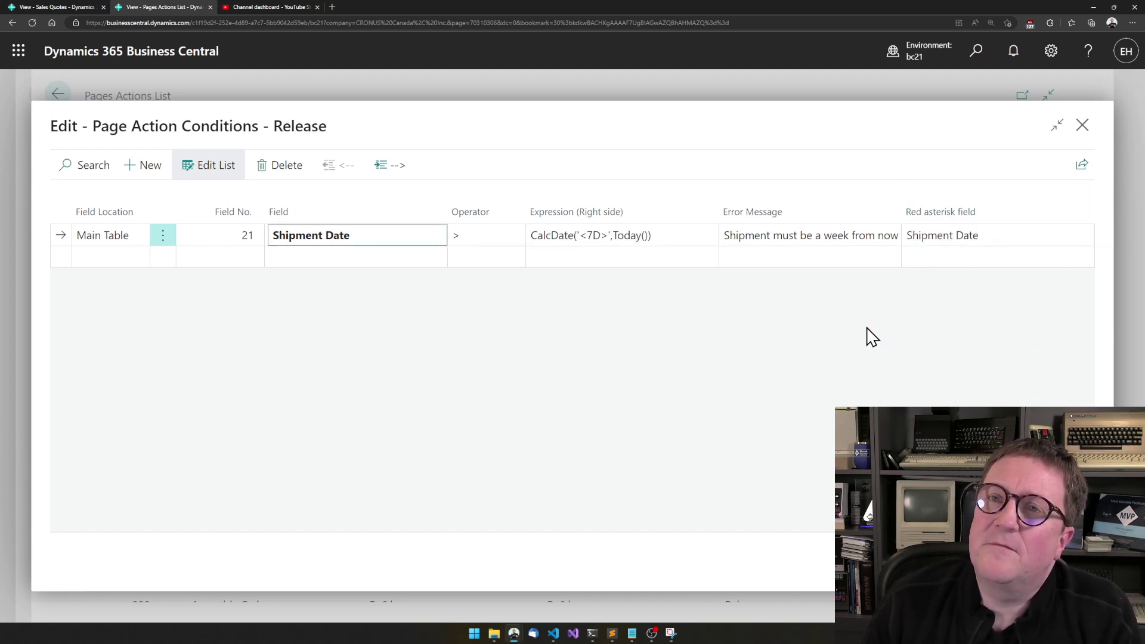
- Find the Customer Posting Groups page and examine the available group codes
key(alt+q)
text(customer posting group)
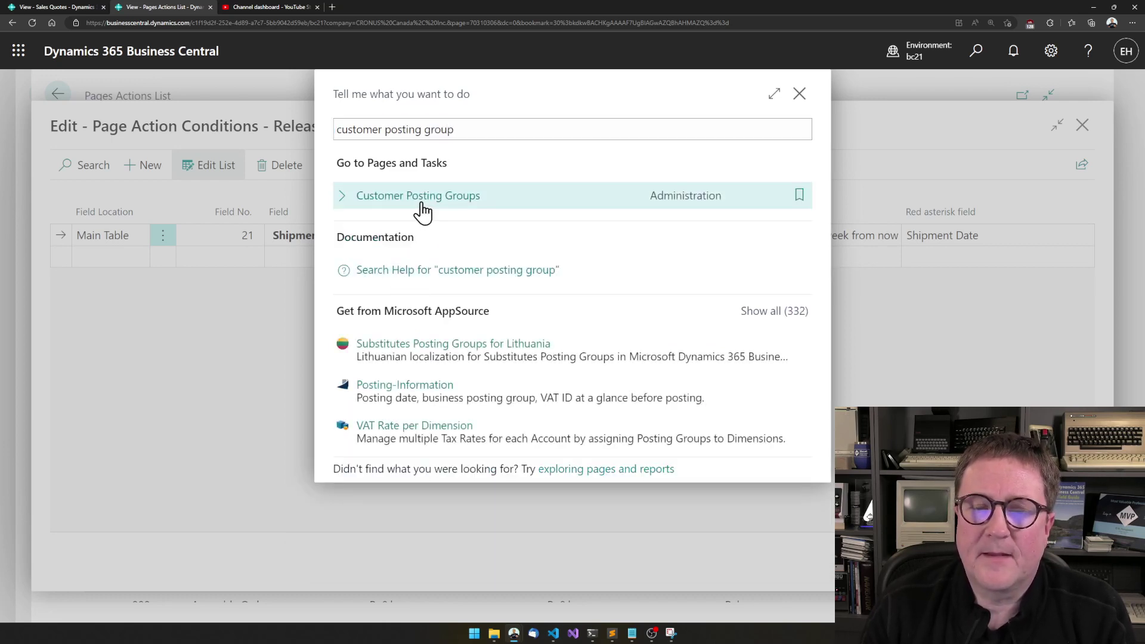
click(422, 209)
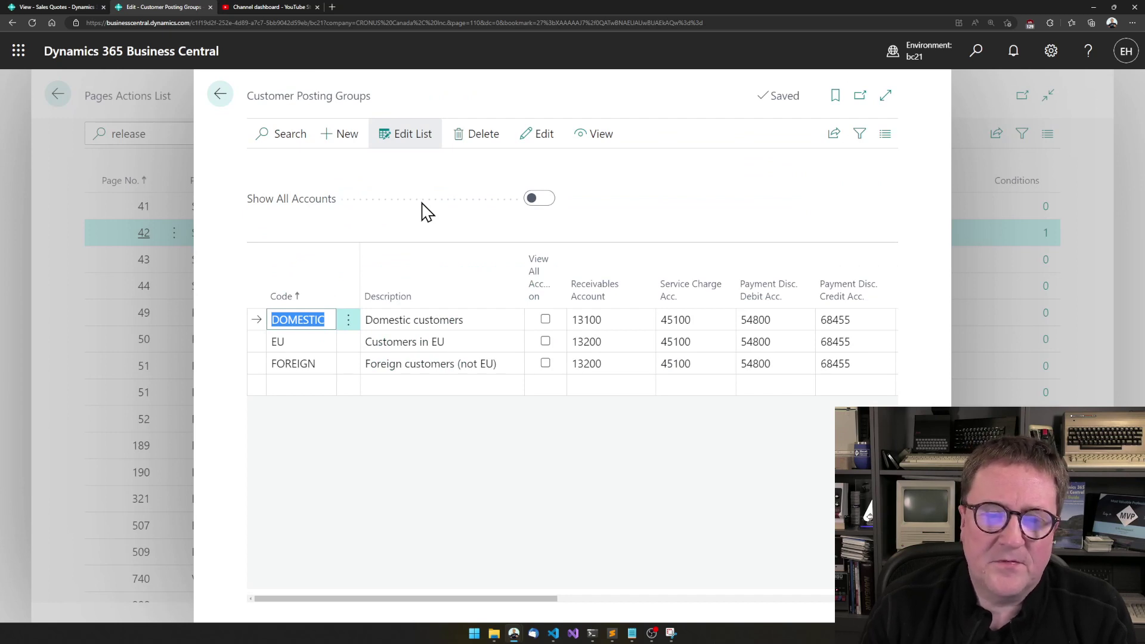
key(Down)
key(Down)
key(Down)
key(Up)
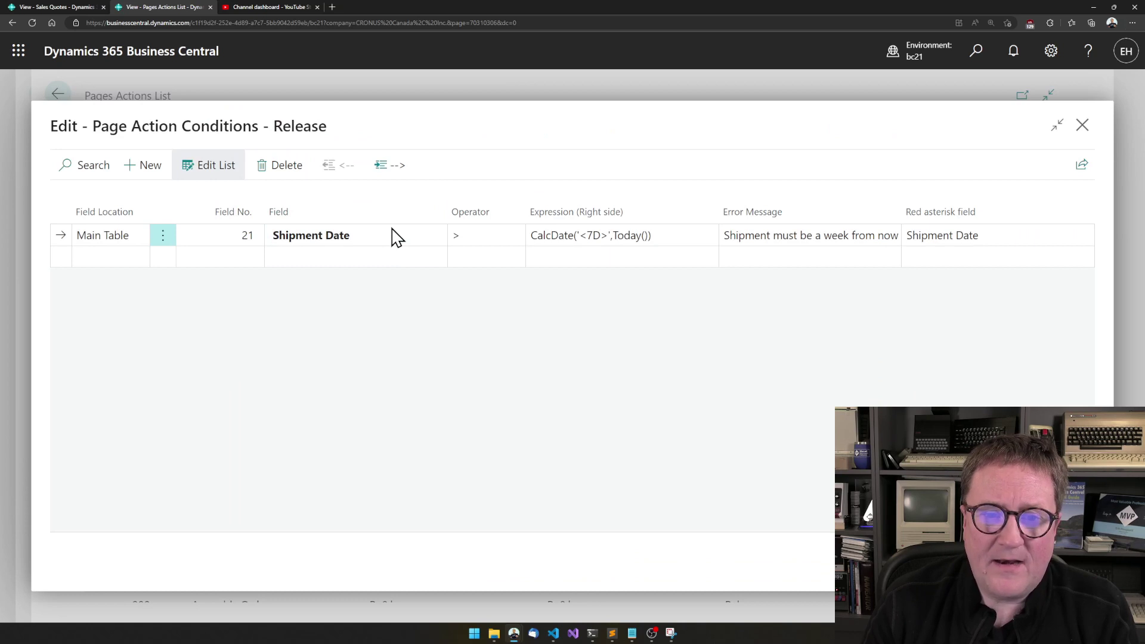
- Add a new Main Table condition above the Shipment Date one, using the Customer Posting Group field
key(alt+n)
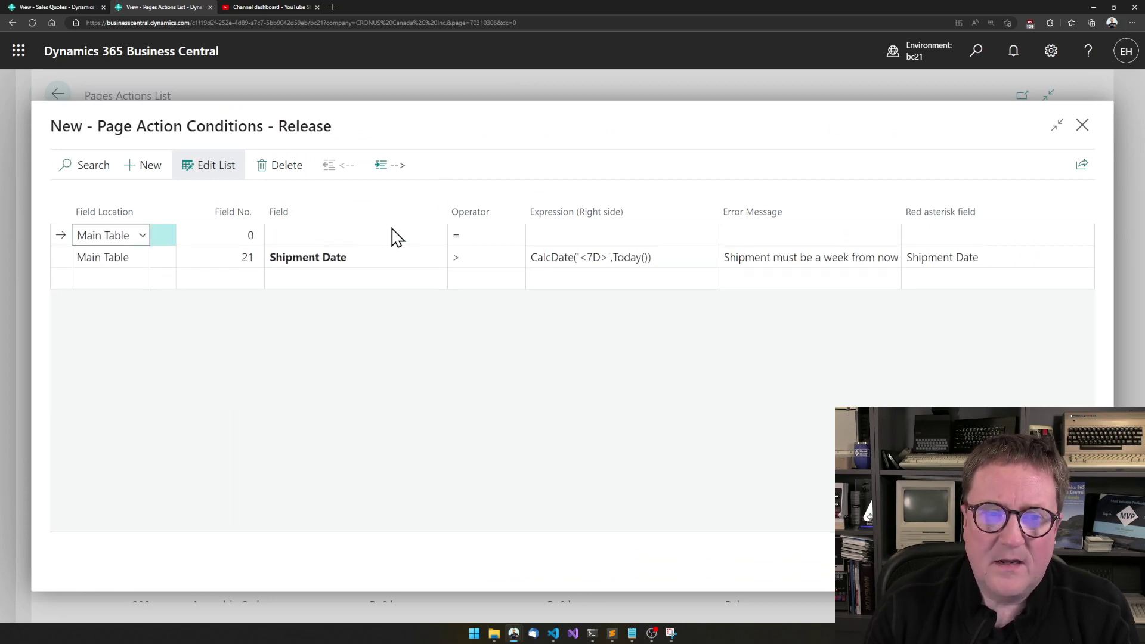
key(Tab)
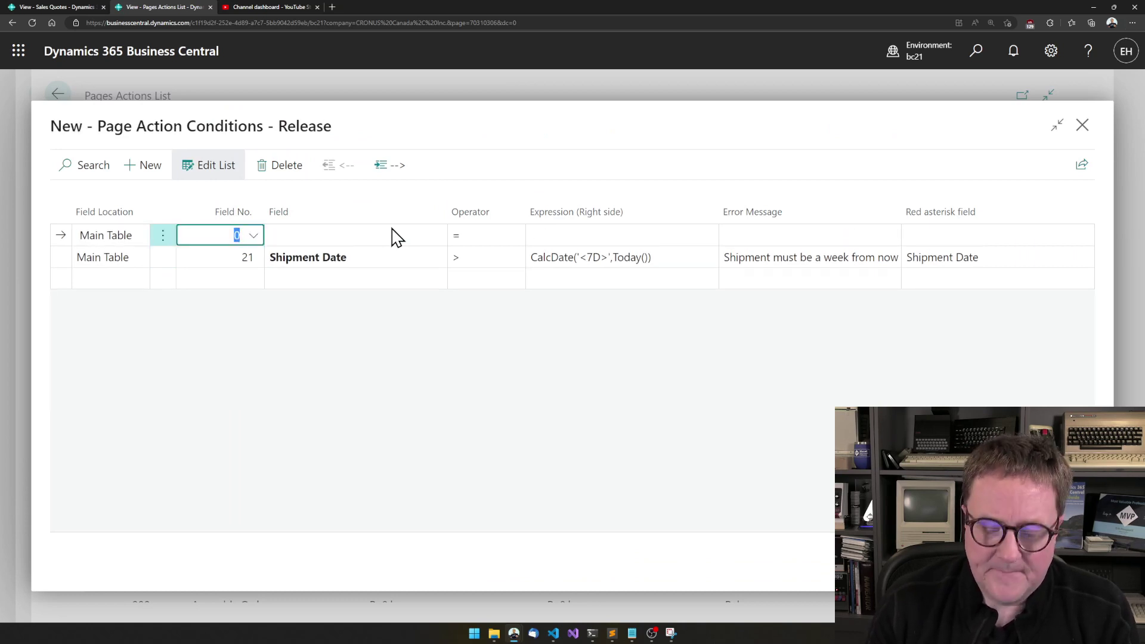
text(cust)
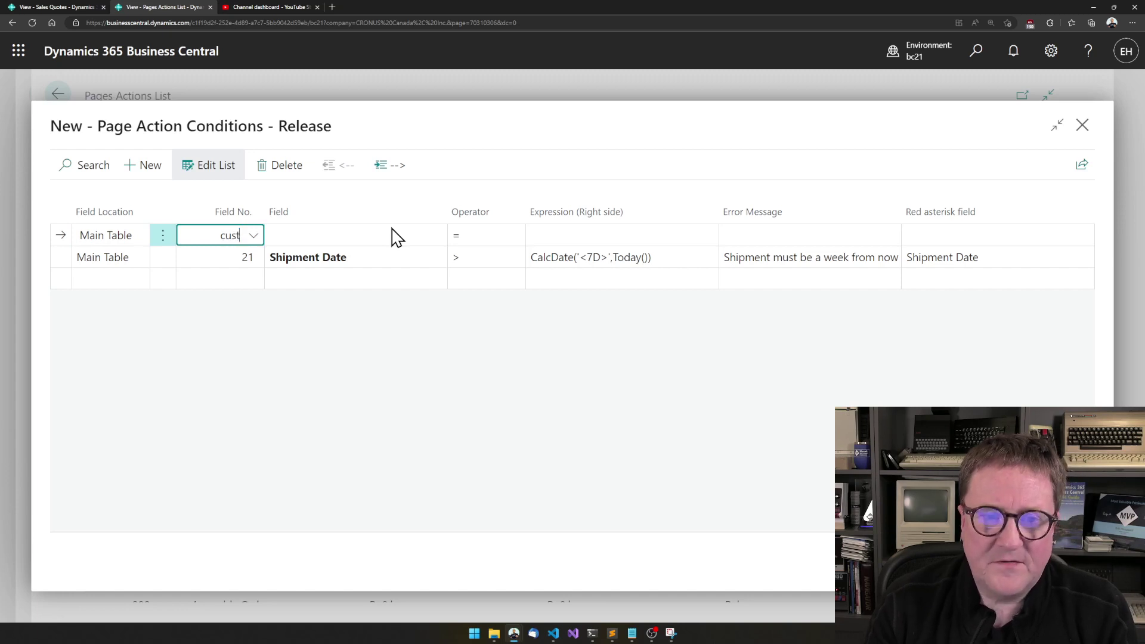
text(omer oustp)
key(BackSpace)
key(BackSpace)
key(BackSpace)
key(BackSpace)
key(BackSpace)
text(posting)
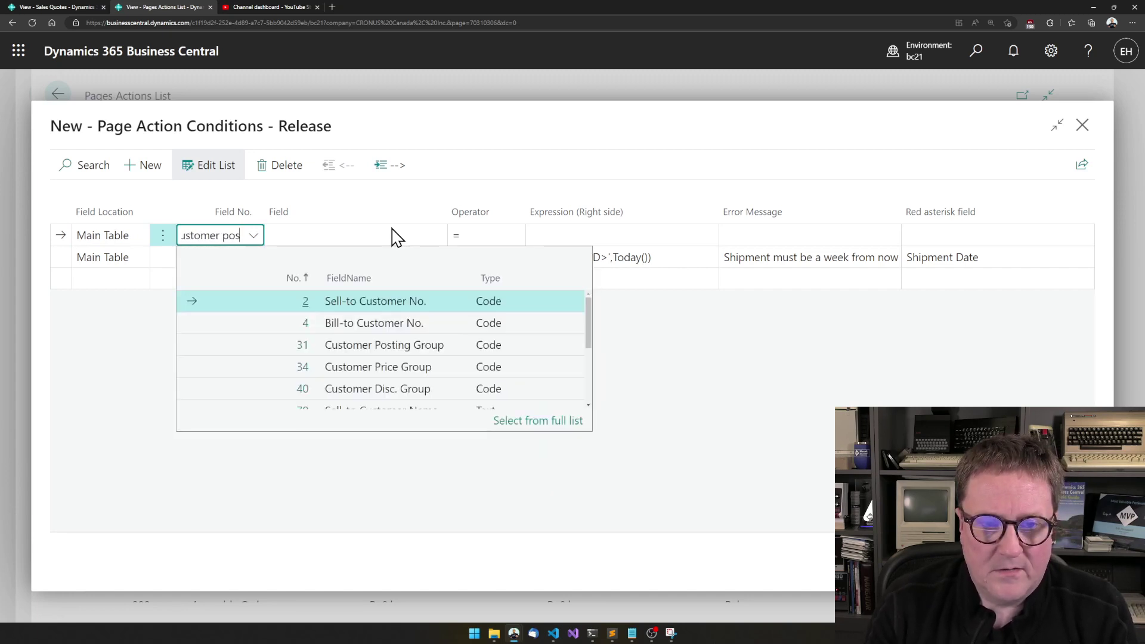
key(Tab)
- Set the Customer Posting Group condition's operator to = and try FOREIGN without quotes as its expression
key(BackSpace)
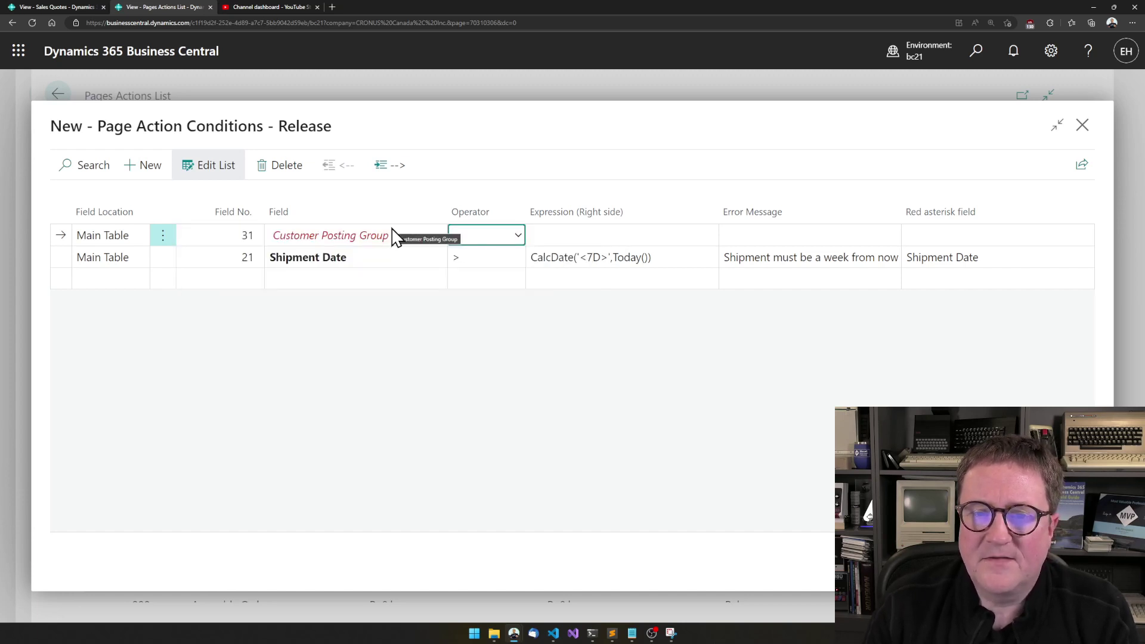
text(=)
key(Tab)
text(FOREIGN)
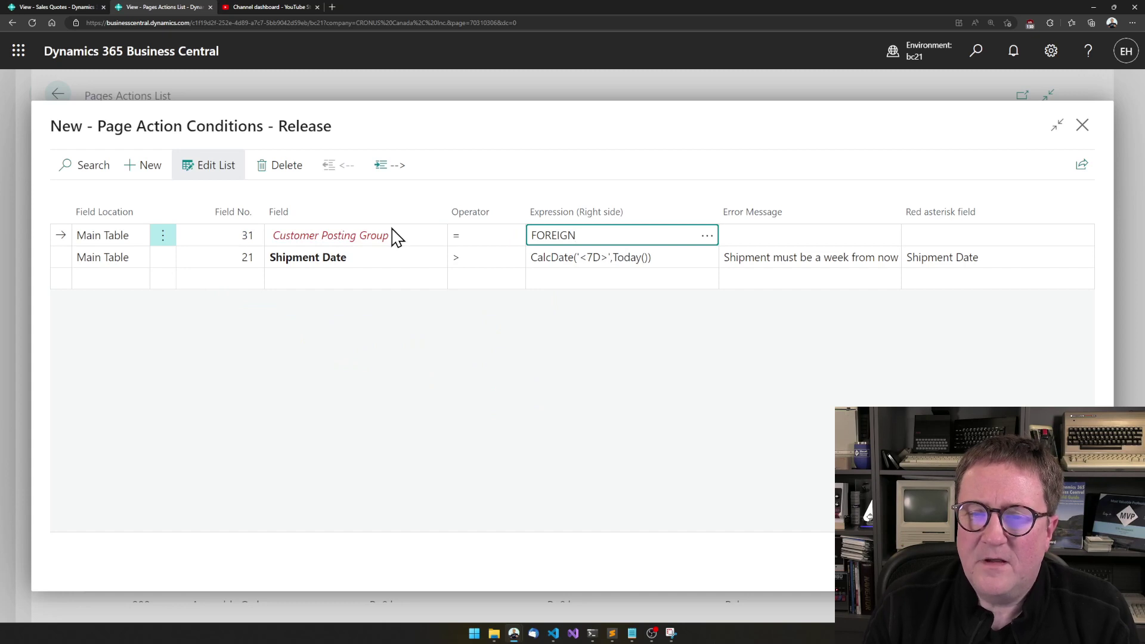
key(Tab)
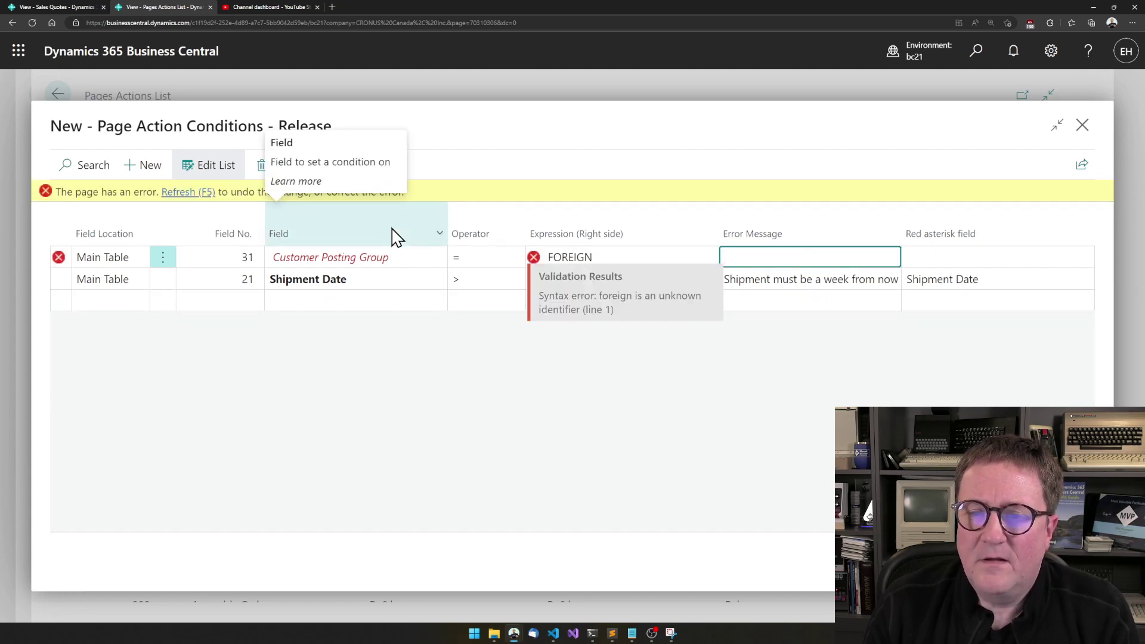
- Open the expression cheat sheet and check how text constants are written
key(shift+Tab)
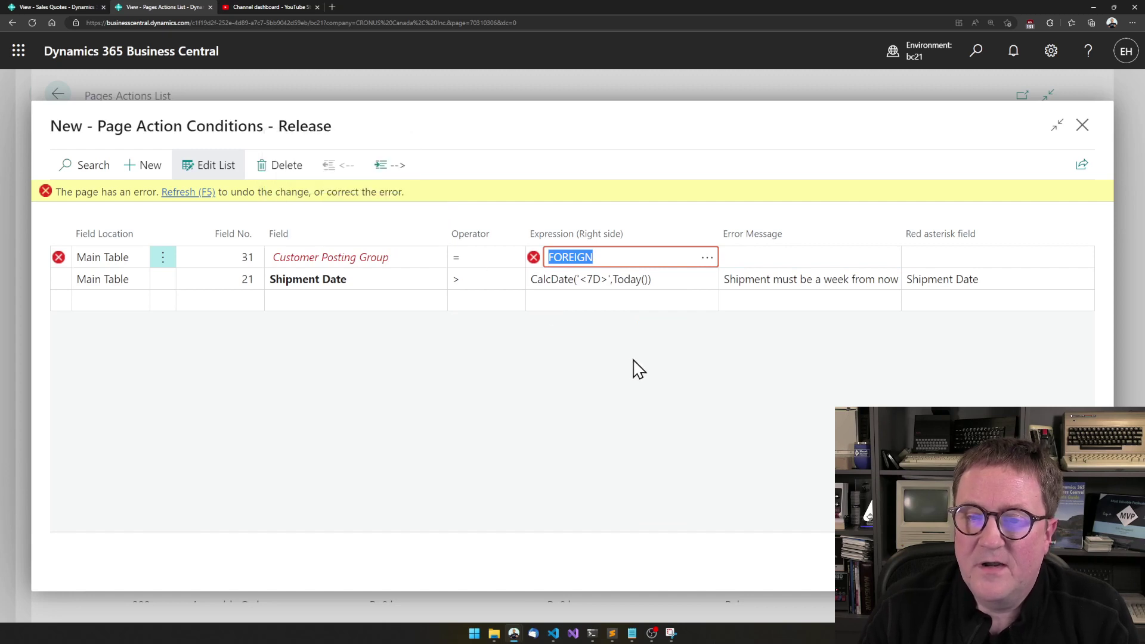
click(706, 259)
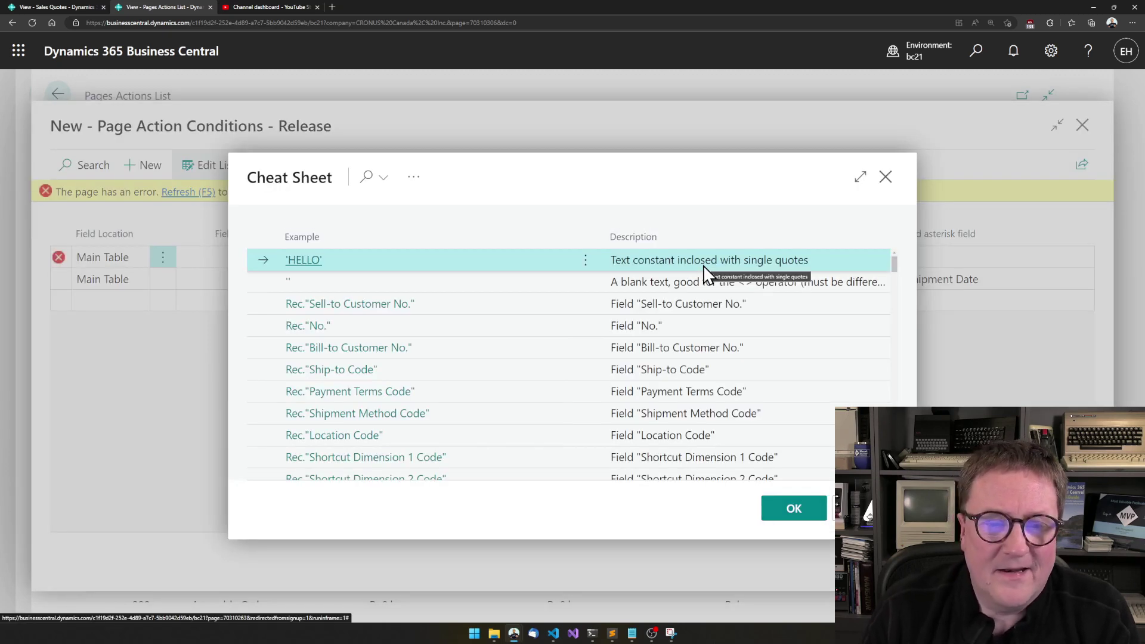
key(Down)
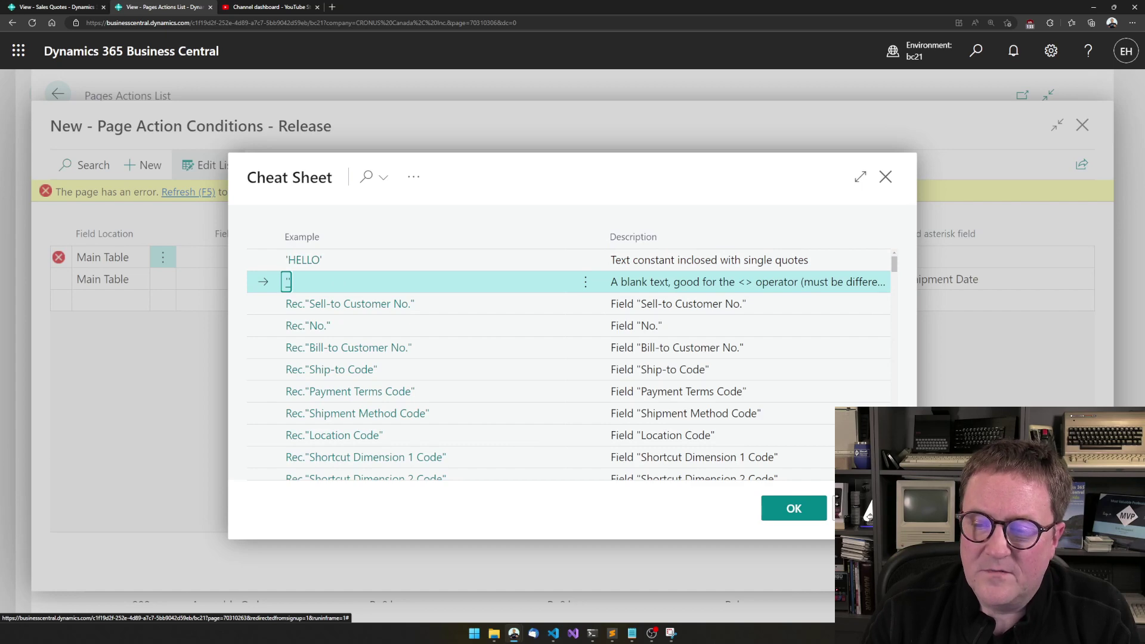
click(794, 508)
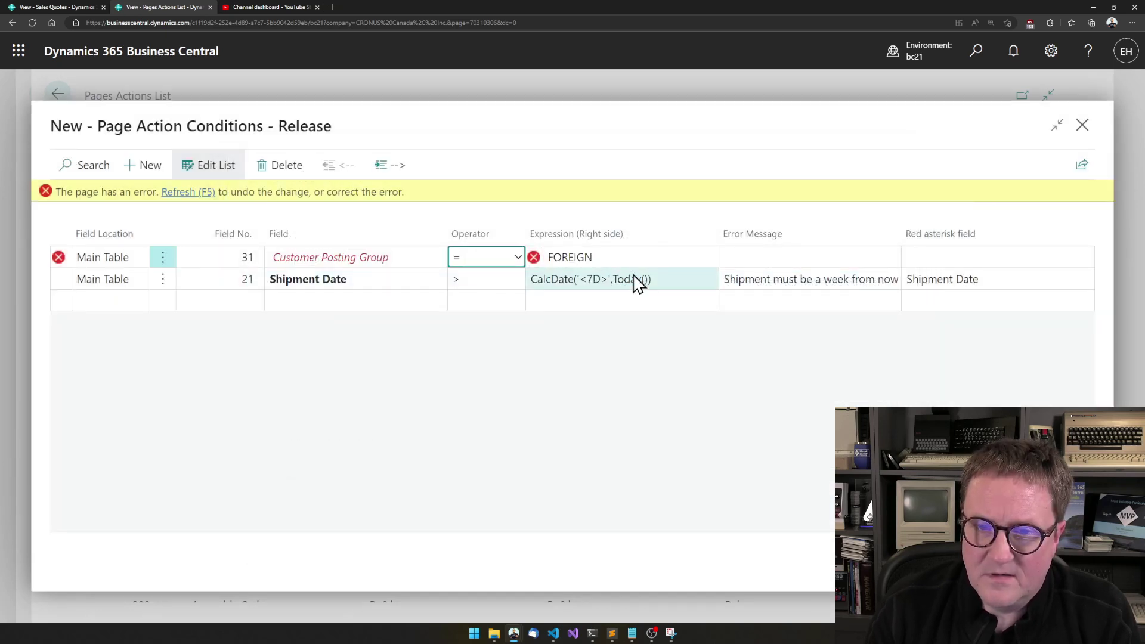
- Enclose the Customer Posting Group condition's expression in single quotes as 'FOREIGN'
key(End)
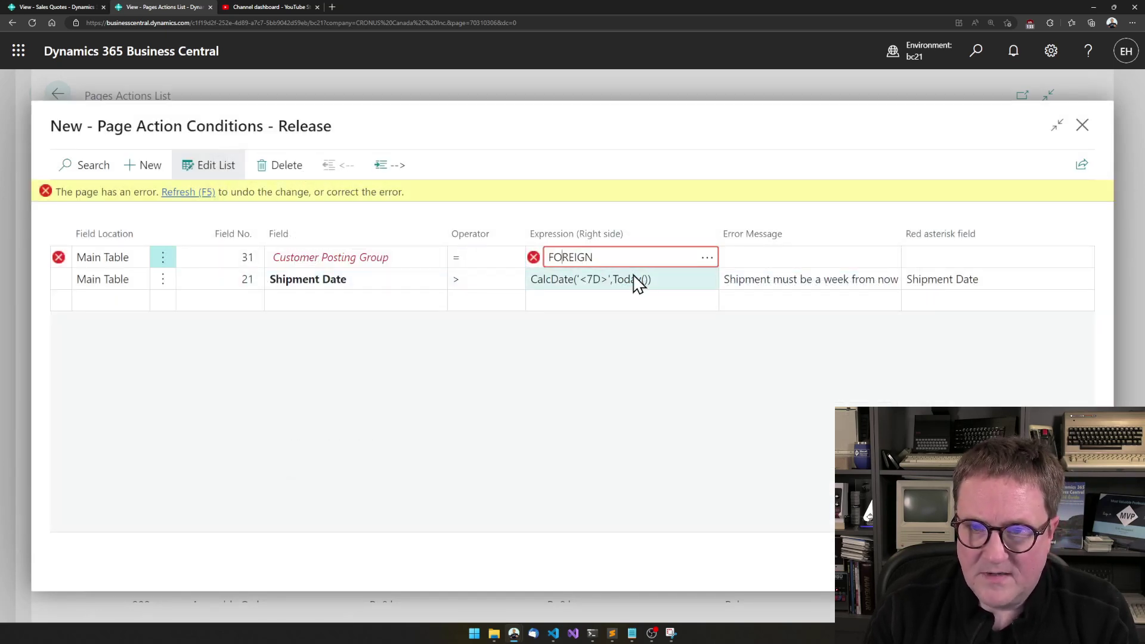
key(Home)
text(')
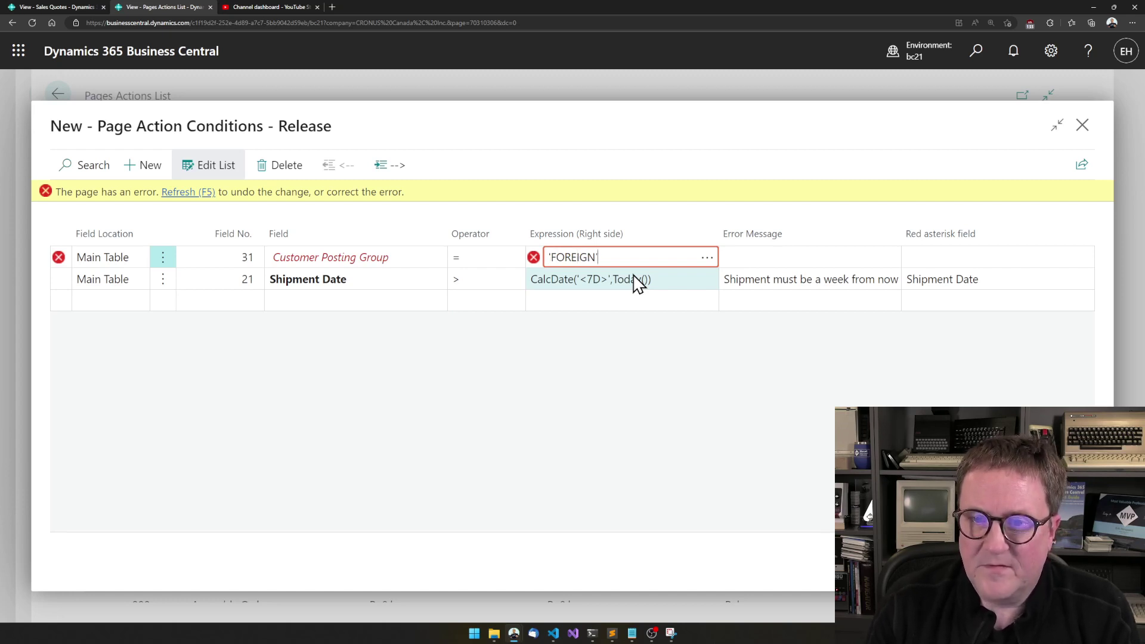
key(Tab)
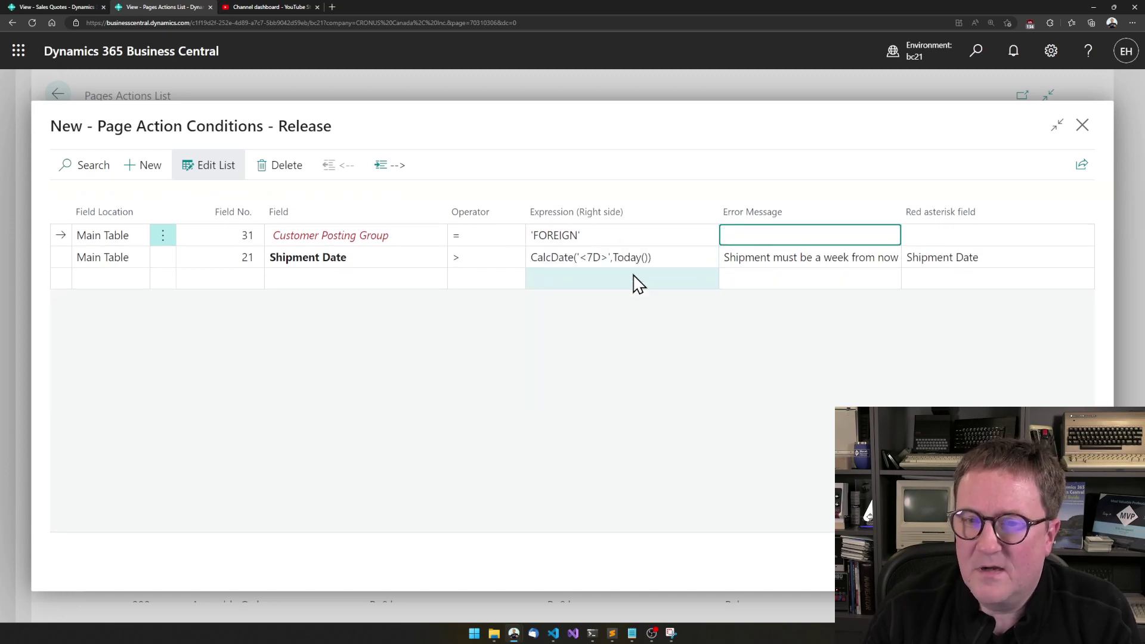
key(shift+Tab)
key(shift+Tab)
key(shift+Tab)
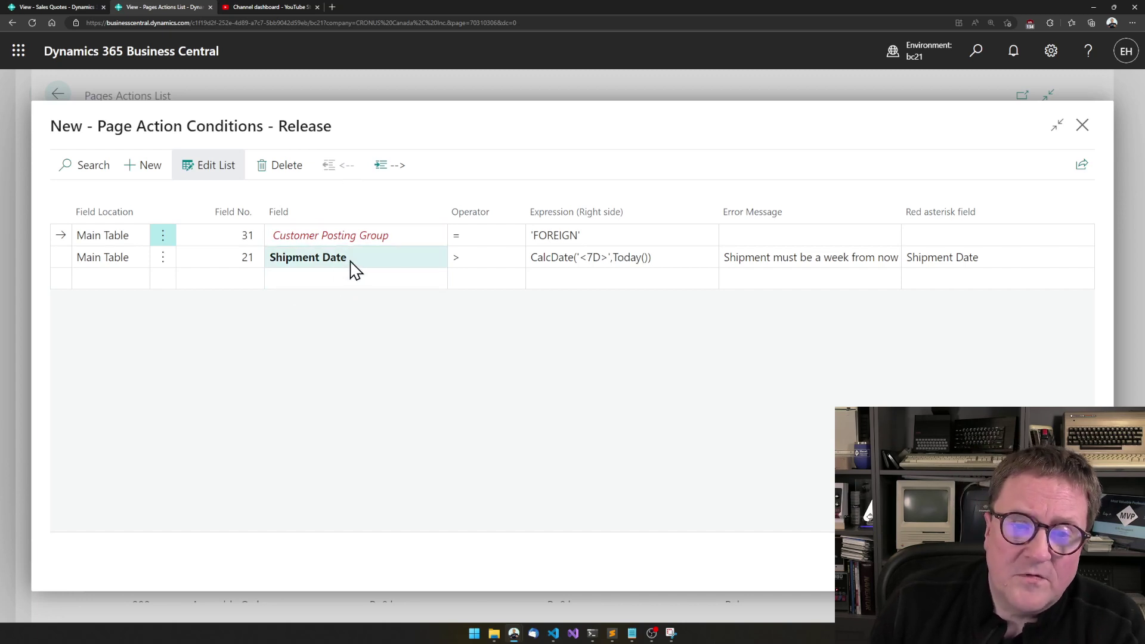
- Indent the Shipment Date condition one level beneath the Customer Posting Group condition and close the conditions list
click(350, 265)
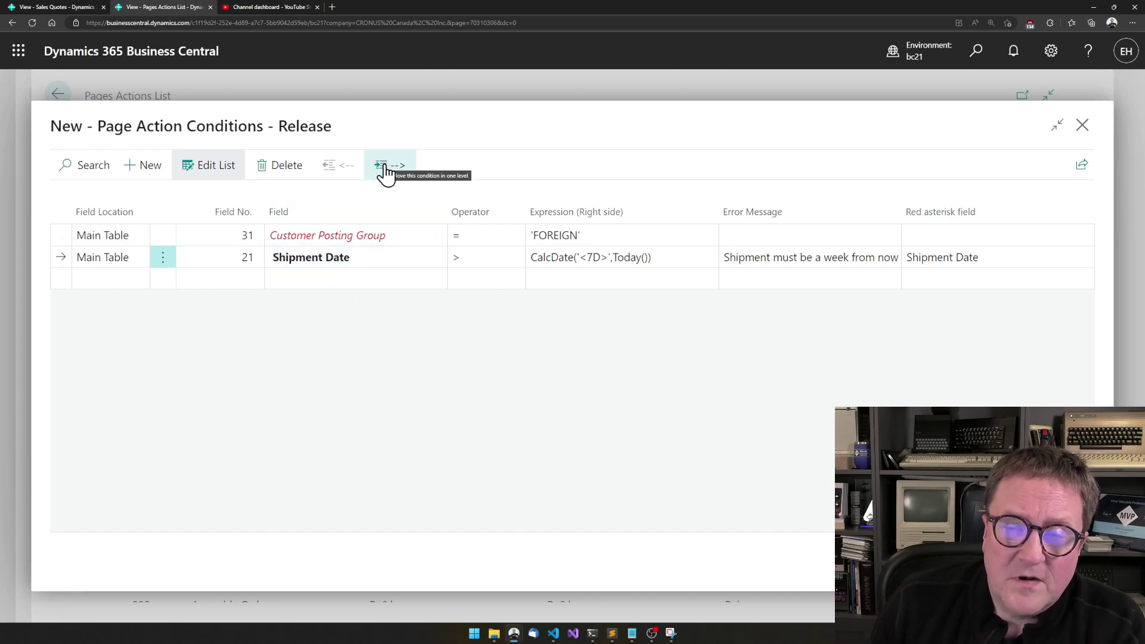
click(387, 170)
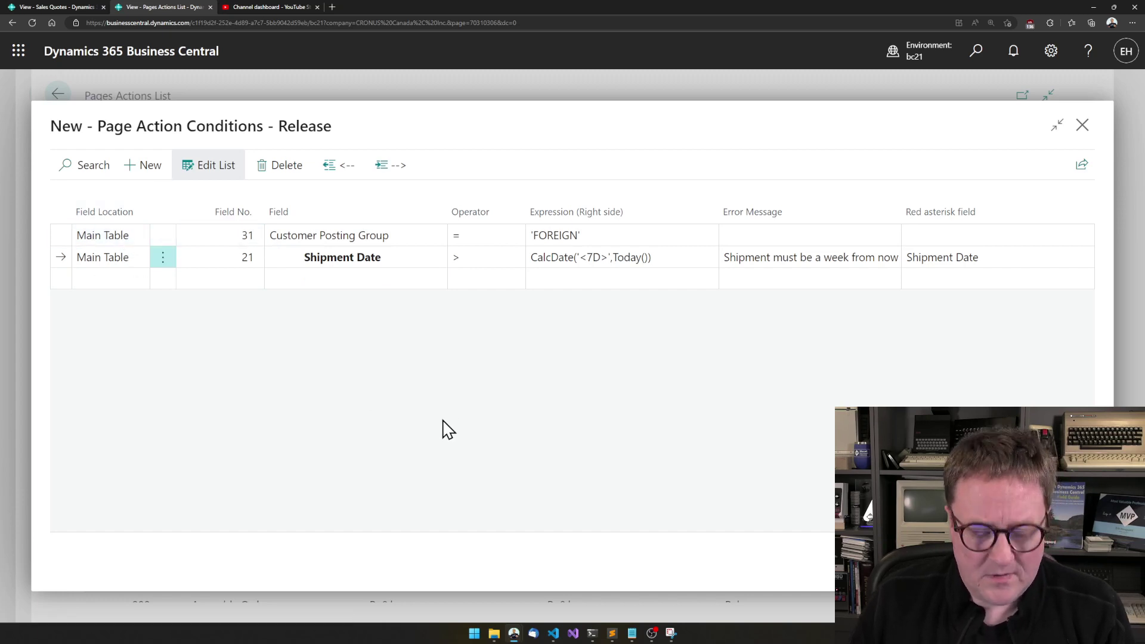
key(Escape)
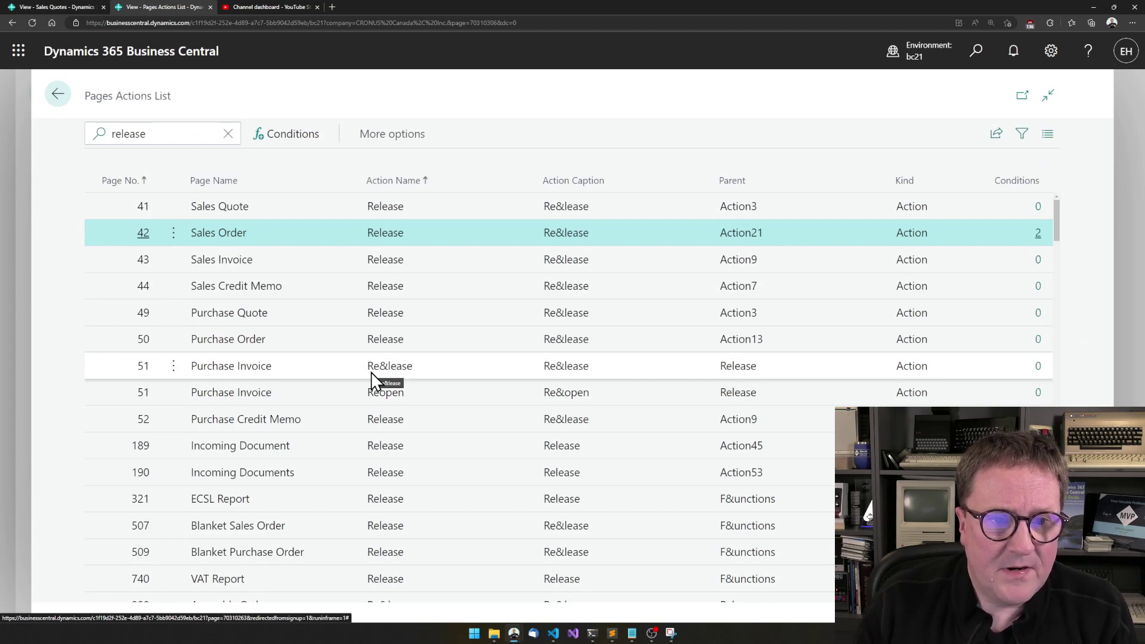
- Replace the action list search with "1" and inspect the conditions of the Company Information page's Fixed Assets Setup action
click(228, 135)
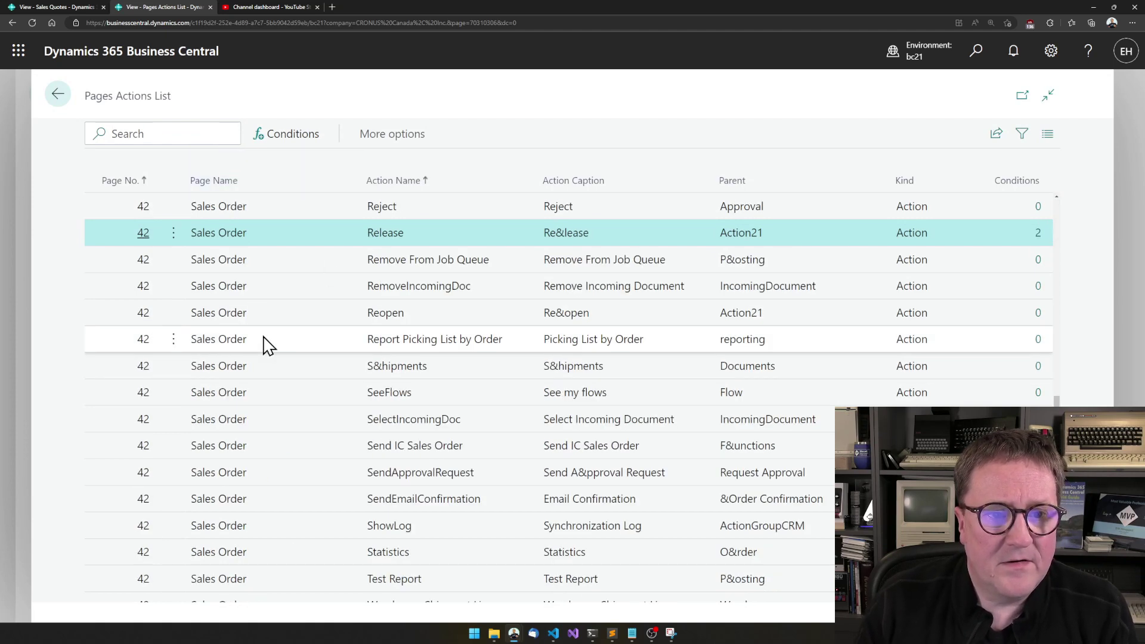
scroll(267, 344, up, 15)
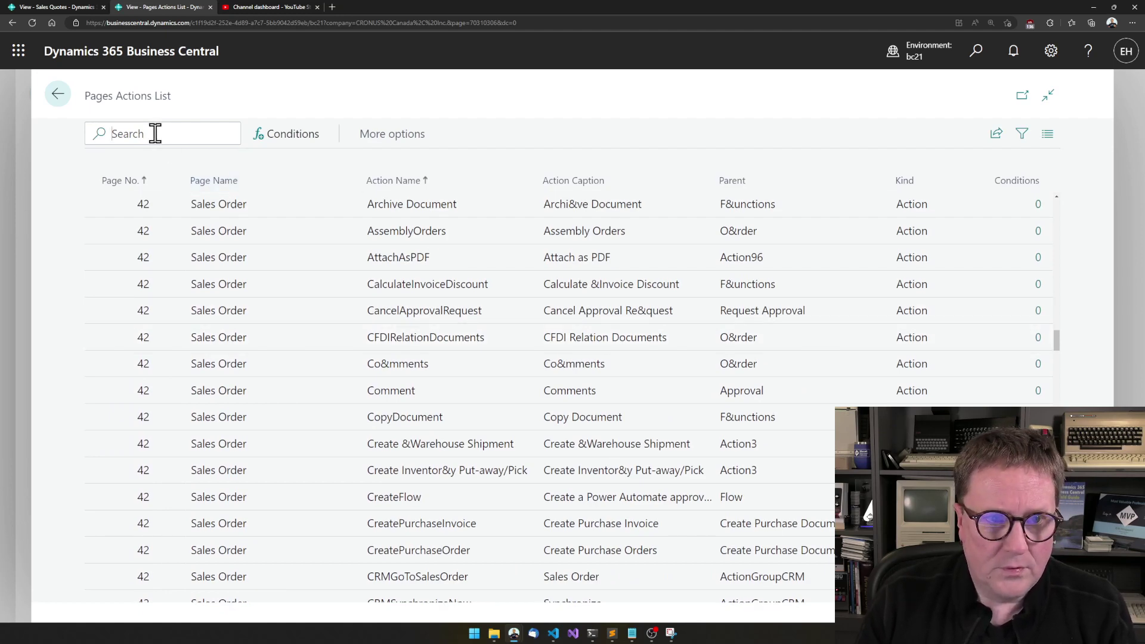
text(1)
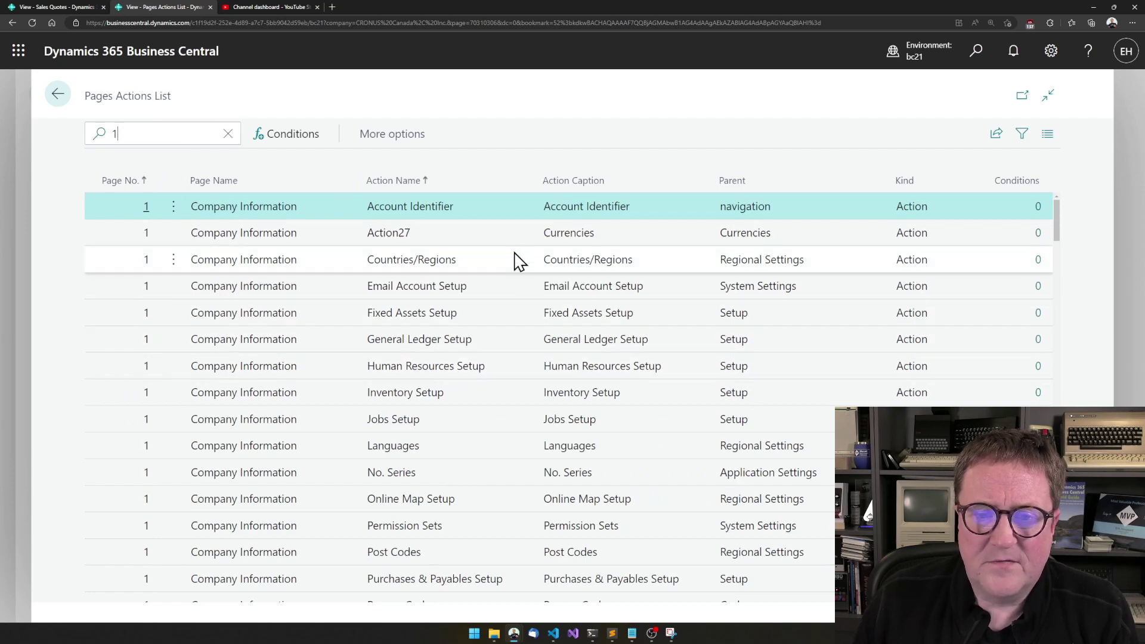
click(1038, 314)
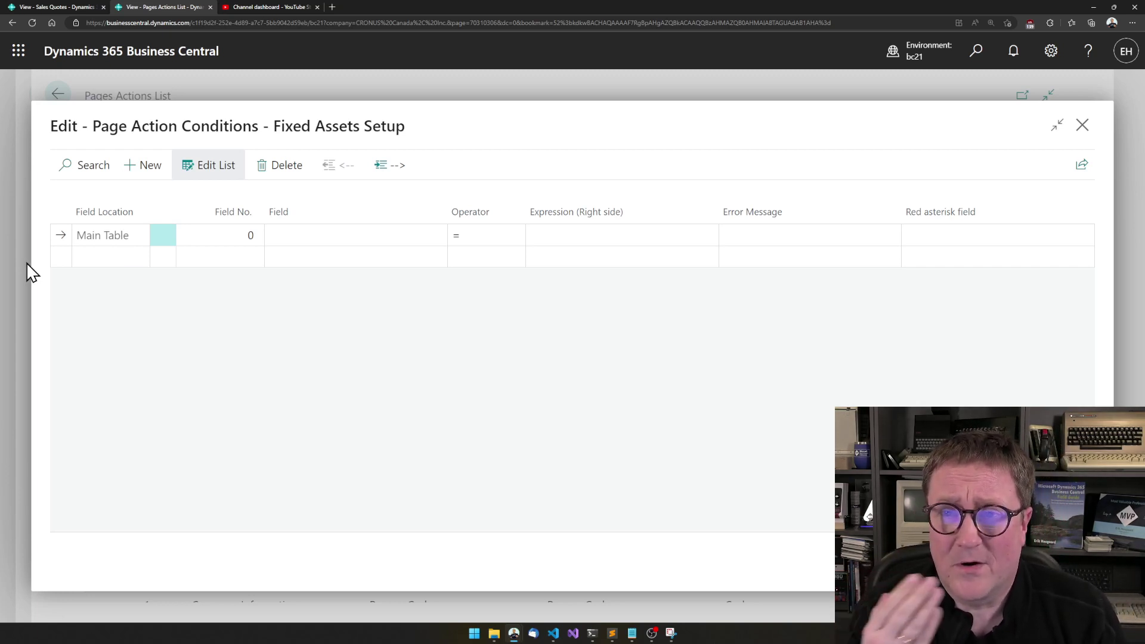
key(Escape)
- Search the actions for "release" and reopen the conditions of the Sales Order page's Release action
click(135, 124)
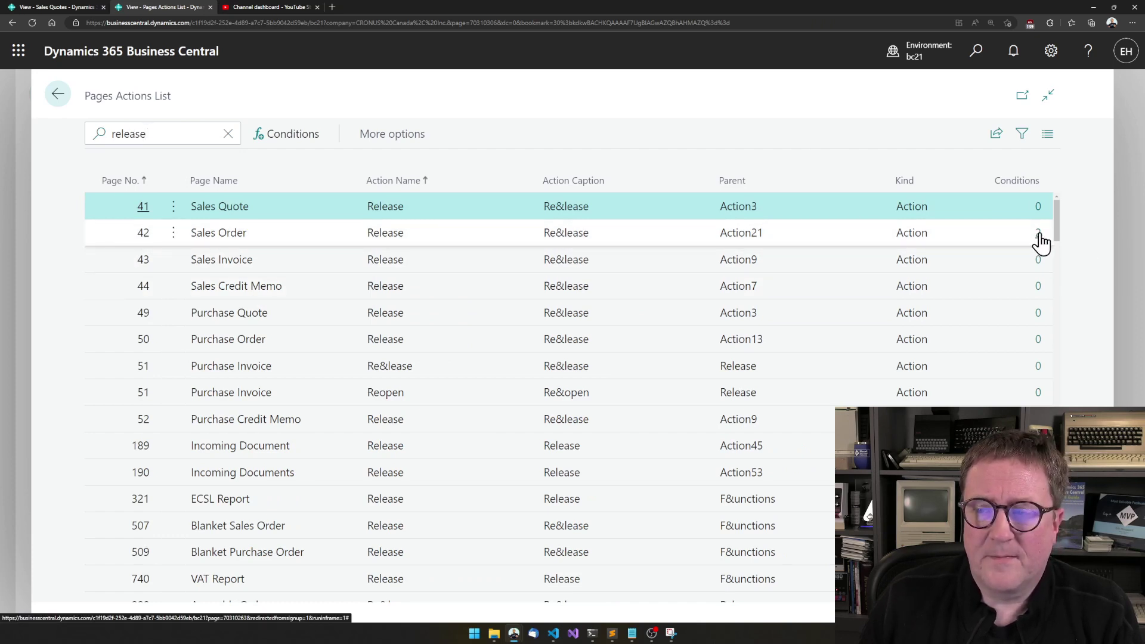
click(973, 241)
click(1038, 234)
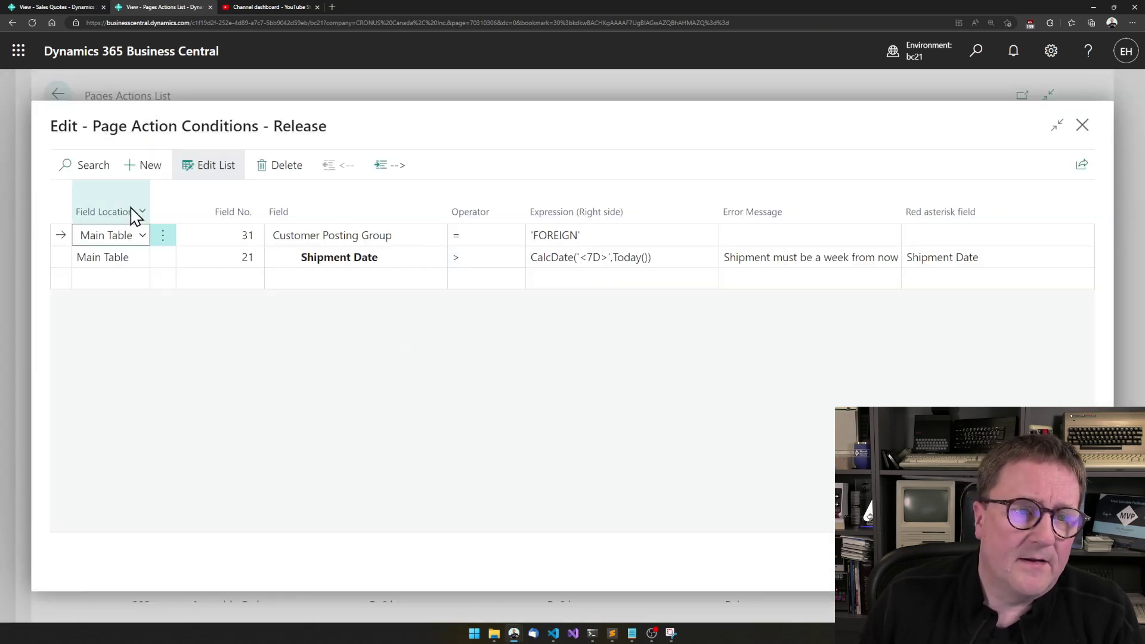
- Add a Sub Table condition on field 7, Location Code, beneath the Shipment Date condition
click(120, 280)
click(127, 279)
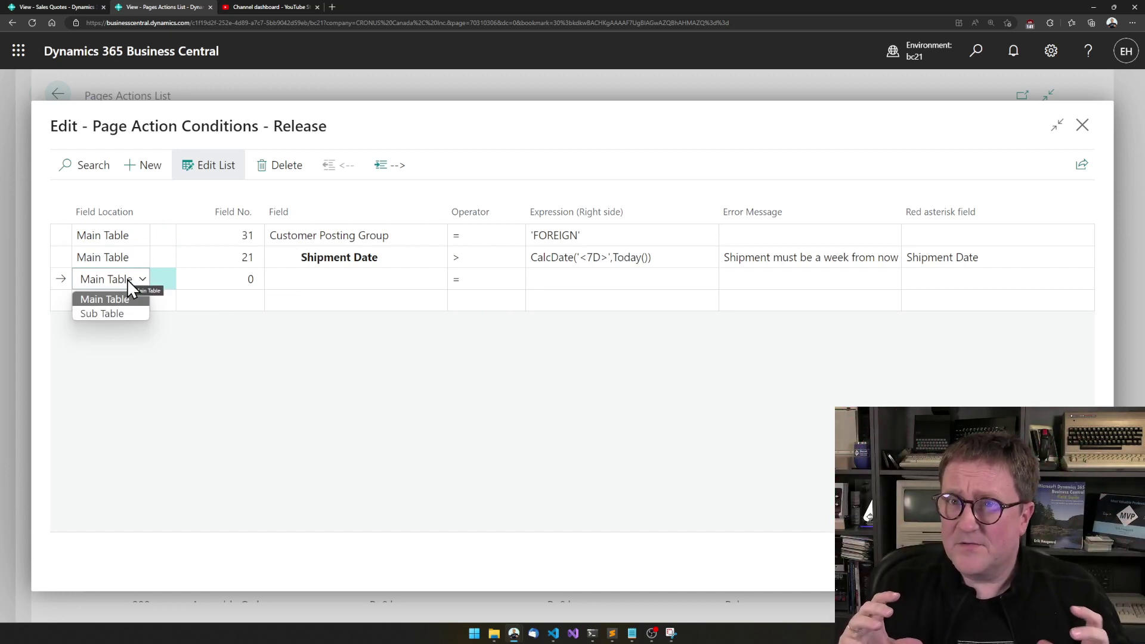
click(116, 313)
click(259, 286)
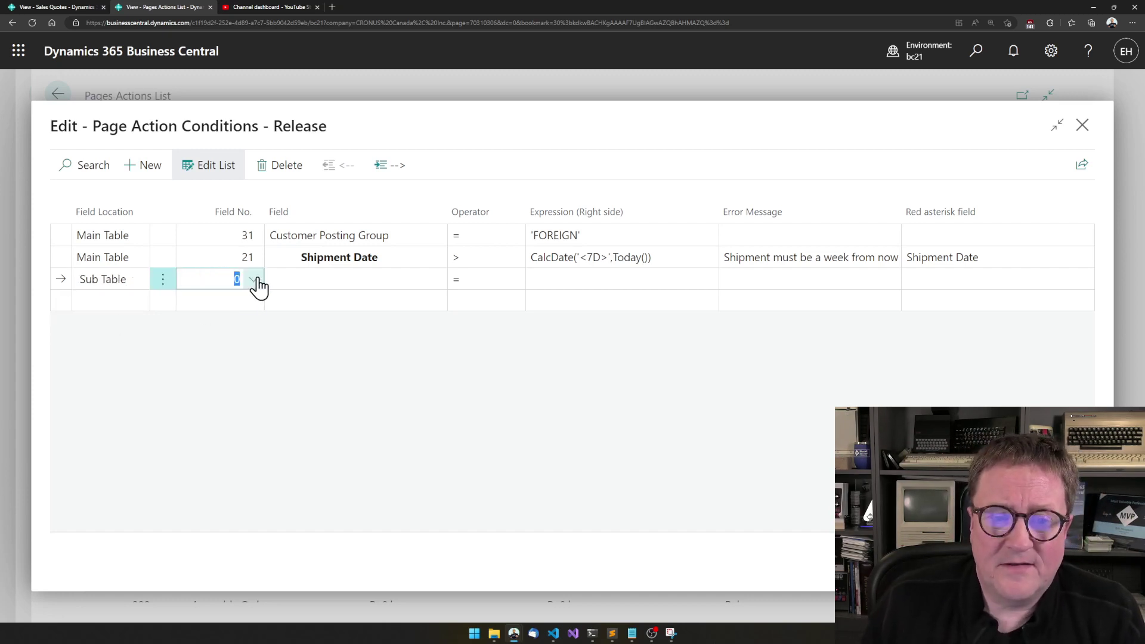
click(256, 285)
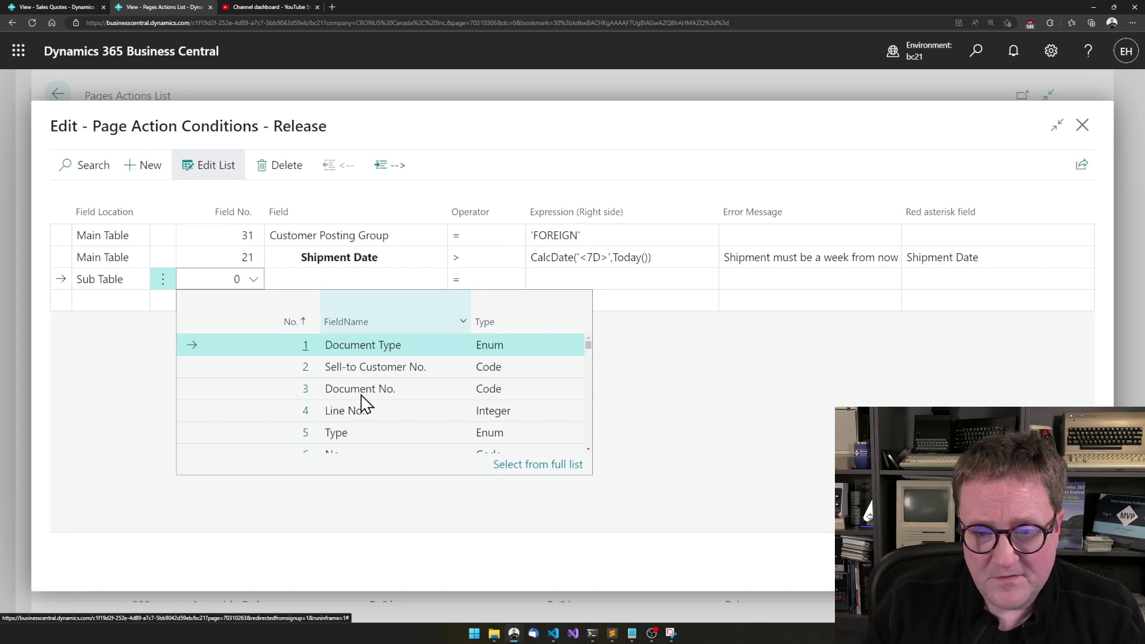
scroll(388, 455, down, 1)
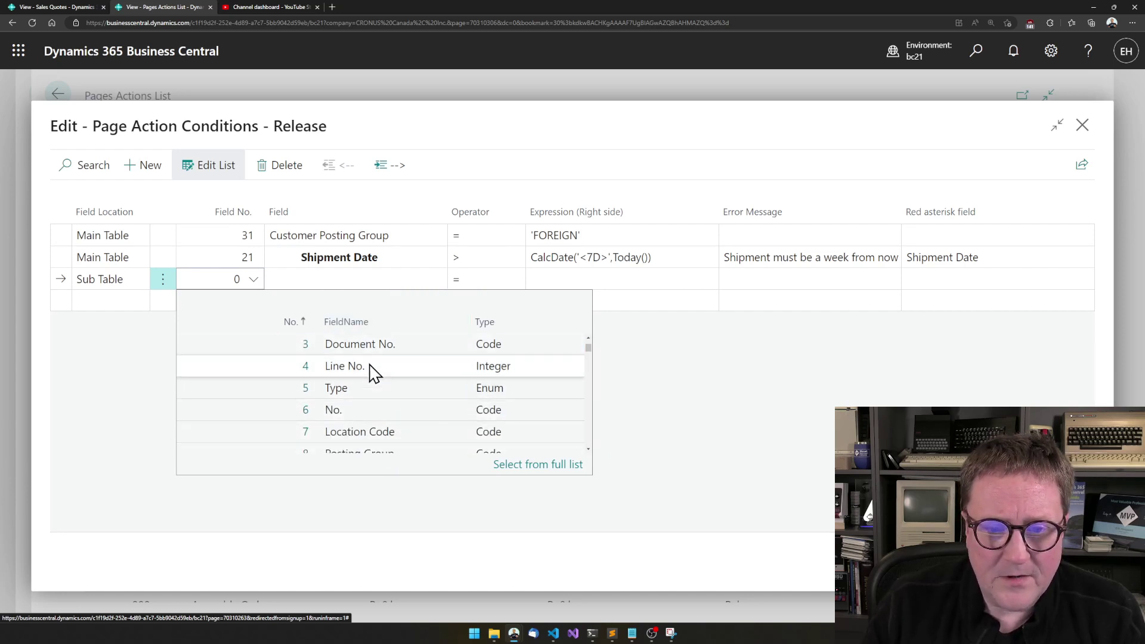
scroll(369, 391, down, 2)
scroll(368, 394, up, 1)
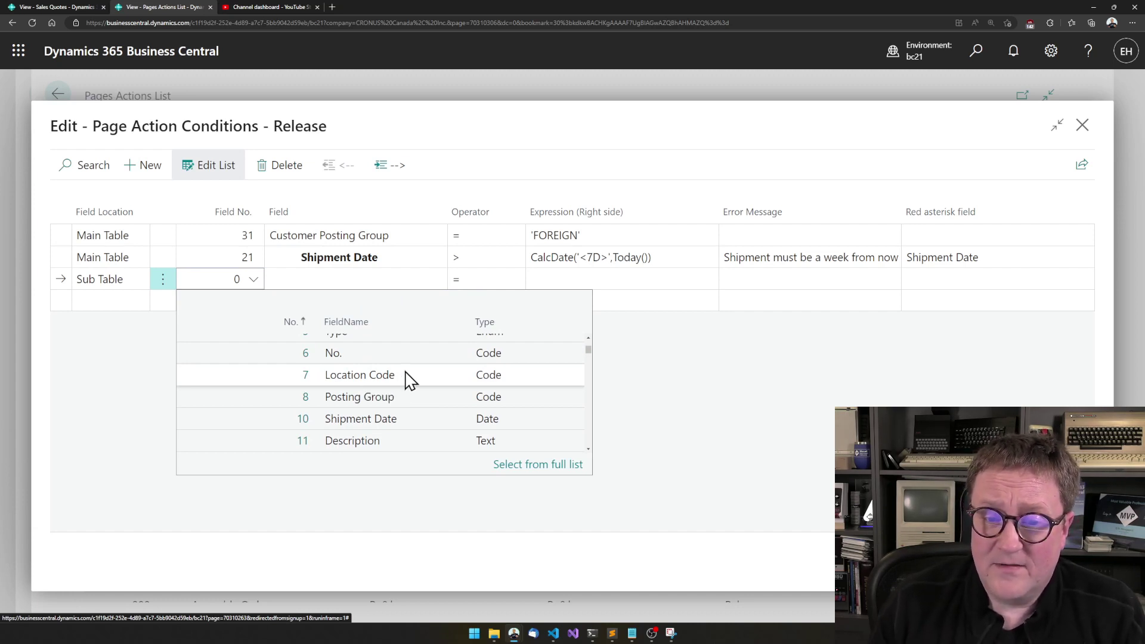
click(395, 381)
key(Tab)
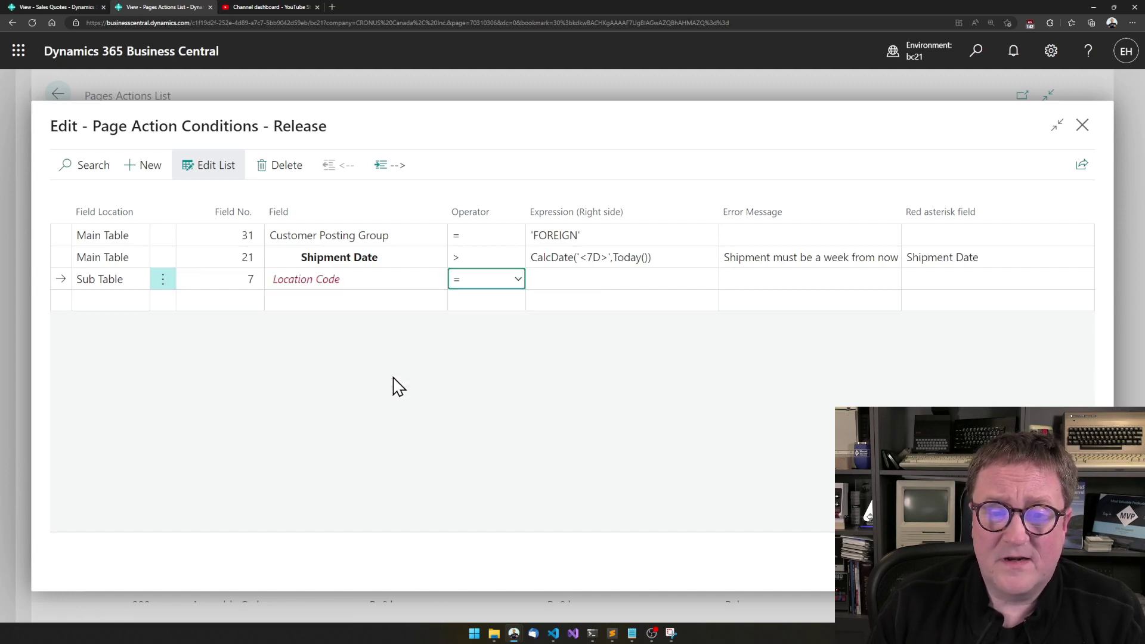
- Complete the Location Code condition with operator <>, the cheat sheet's blank text '' as expression, and error message "Line needs Location Code\%1"
click(494, 280)
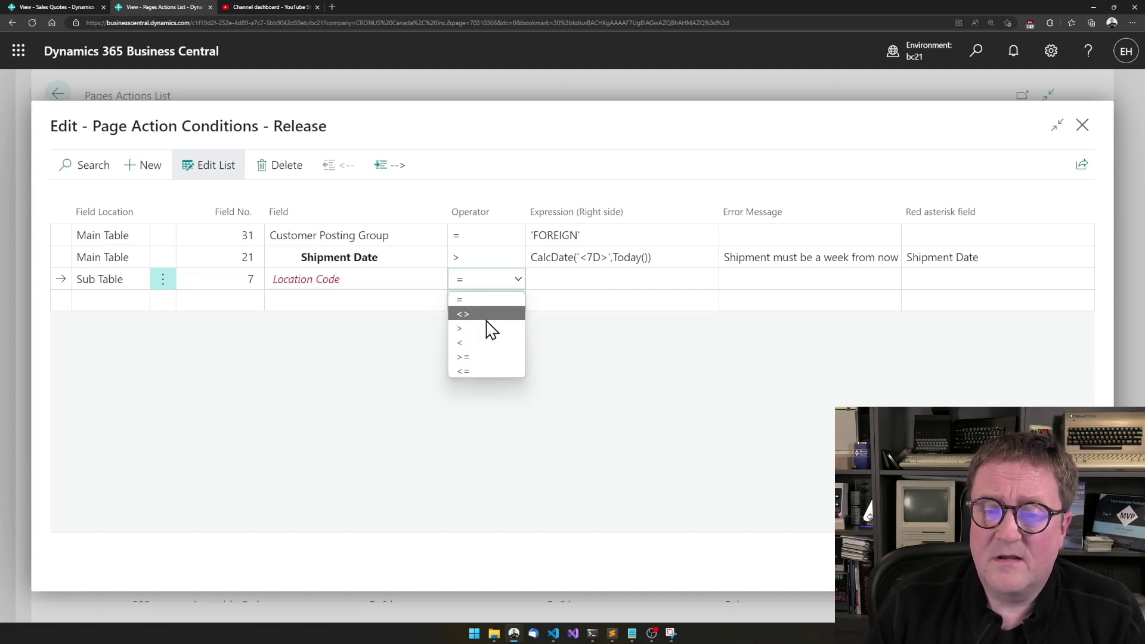
click(487, 314)
click(546, 283)
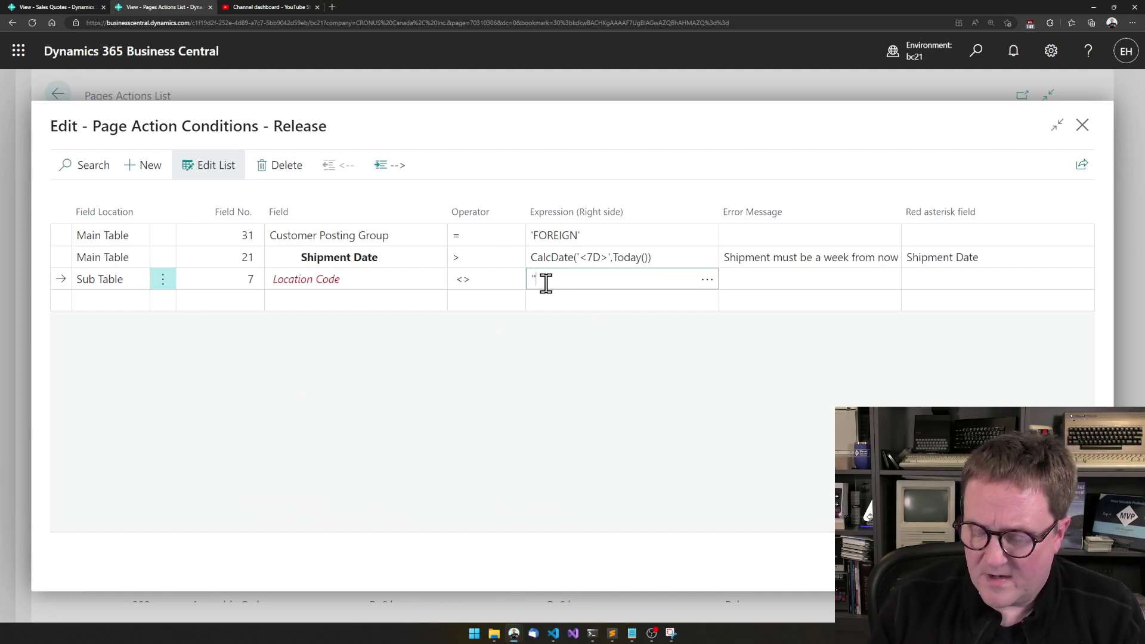
click(708, 288)
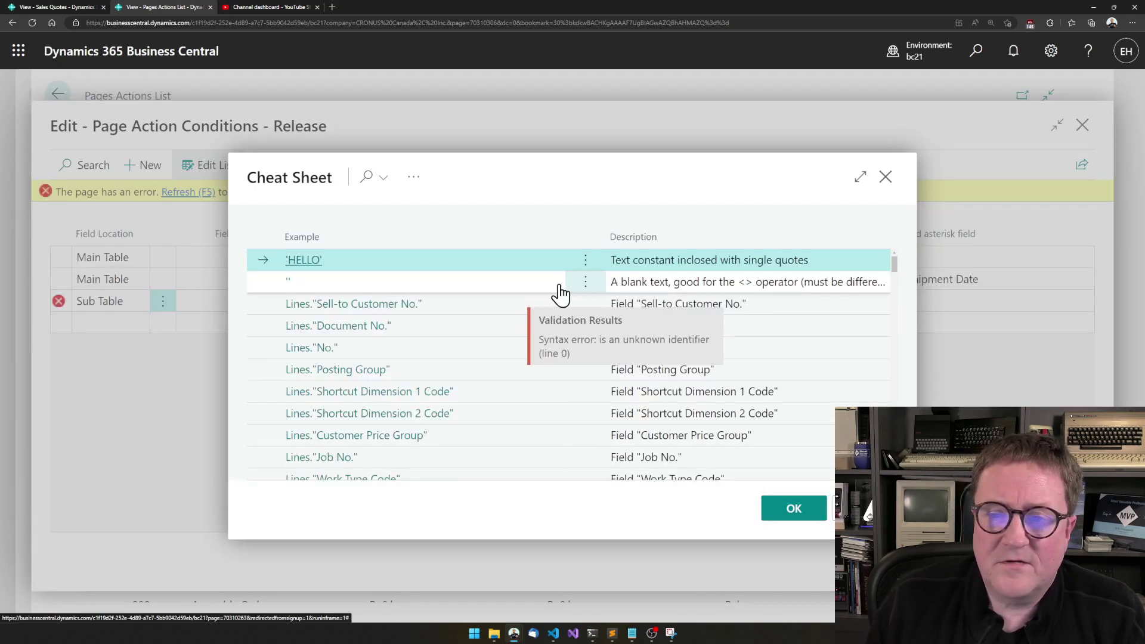
click(578, 290)
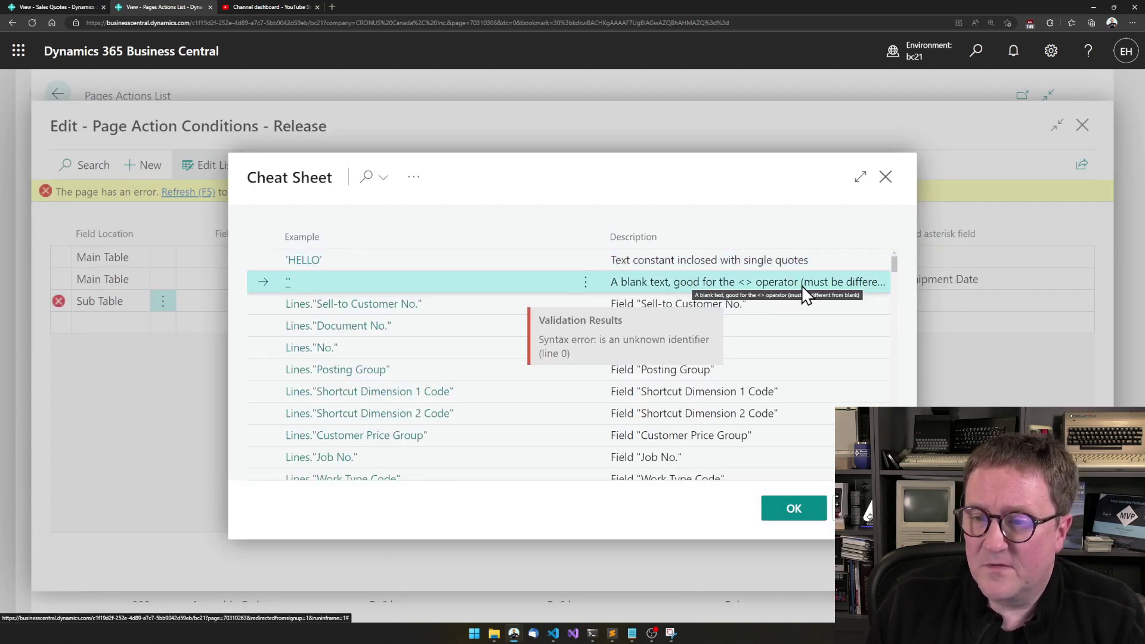
click(793, 513)
key(Tab)
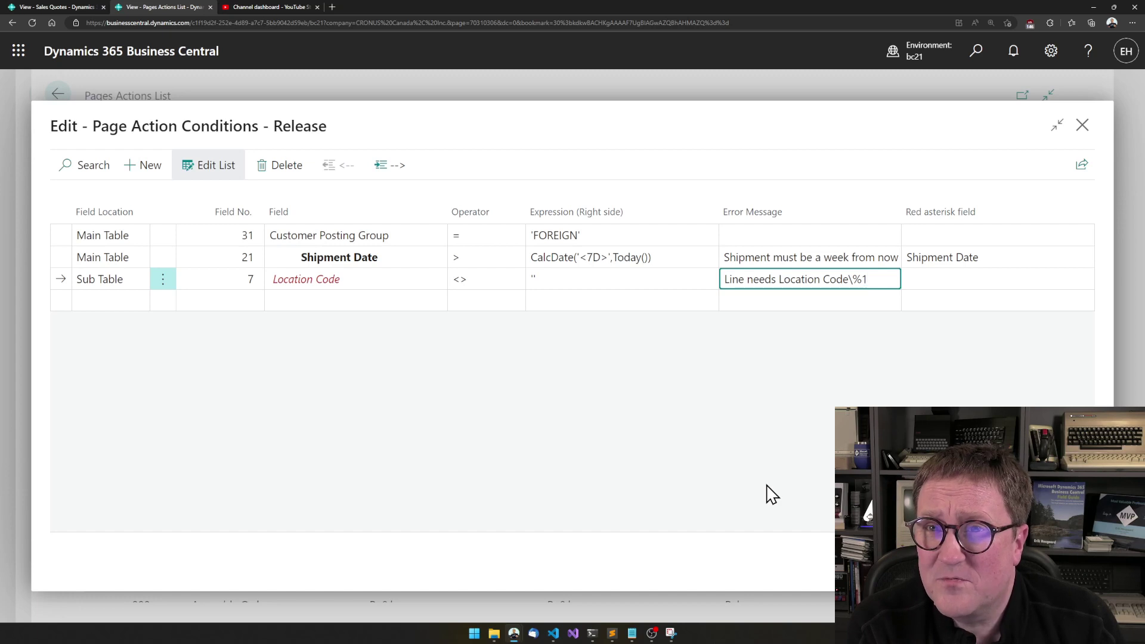
key(Tab)
key(shift+Tab)
key(shift+Tab)
key(shift+Tab)
key(shift+Tab)
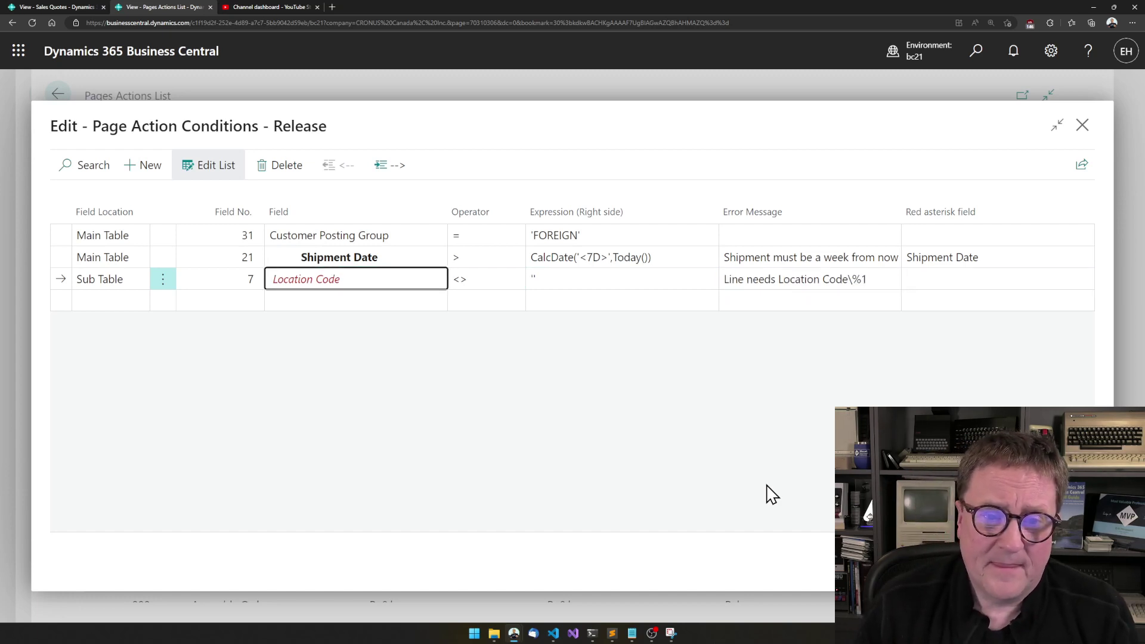
key(Tab)
key(Tab)
key(Tab)
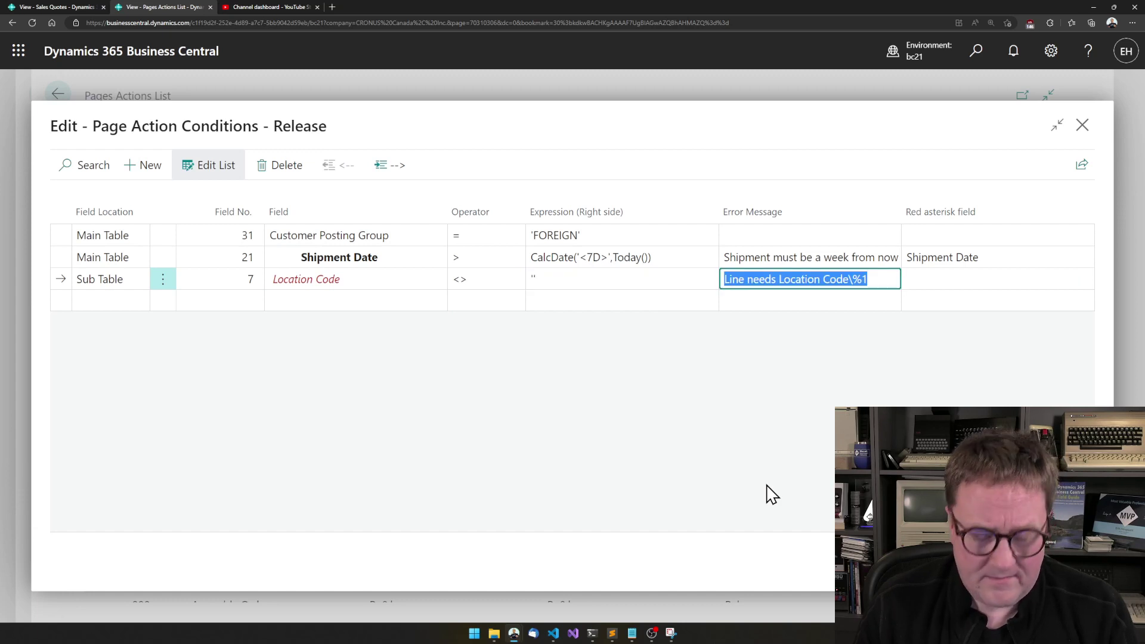
key(shift+Tab)
key(shift+Tab)
key(shift+Tab)
key(Tab)
key(shift+Tab)
key(Up)
key(Down)
key(Up)
key(Up)
key(Down)
key(Down)
key(Tab)
key(Tab)
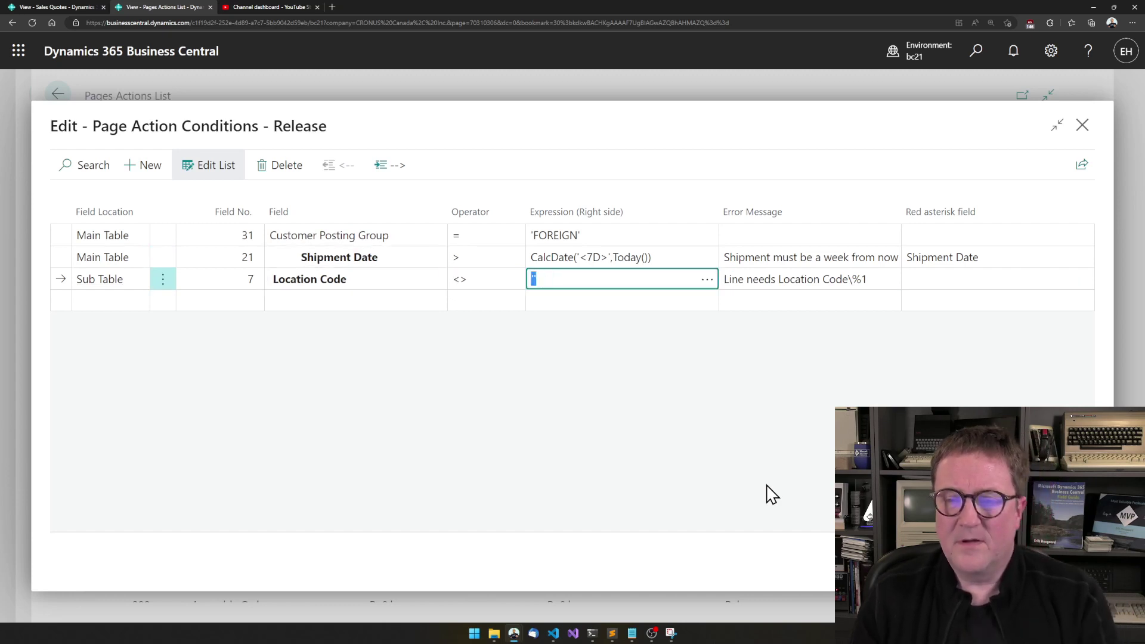
key(shift+Tab)
key(shift+Tab)
key(shift+Tab)
key(Tab)
key(shift+Tab)
key(shift+Tab)
key(shift+Tab)
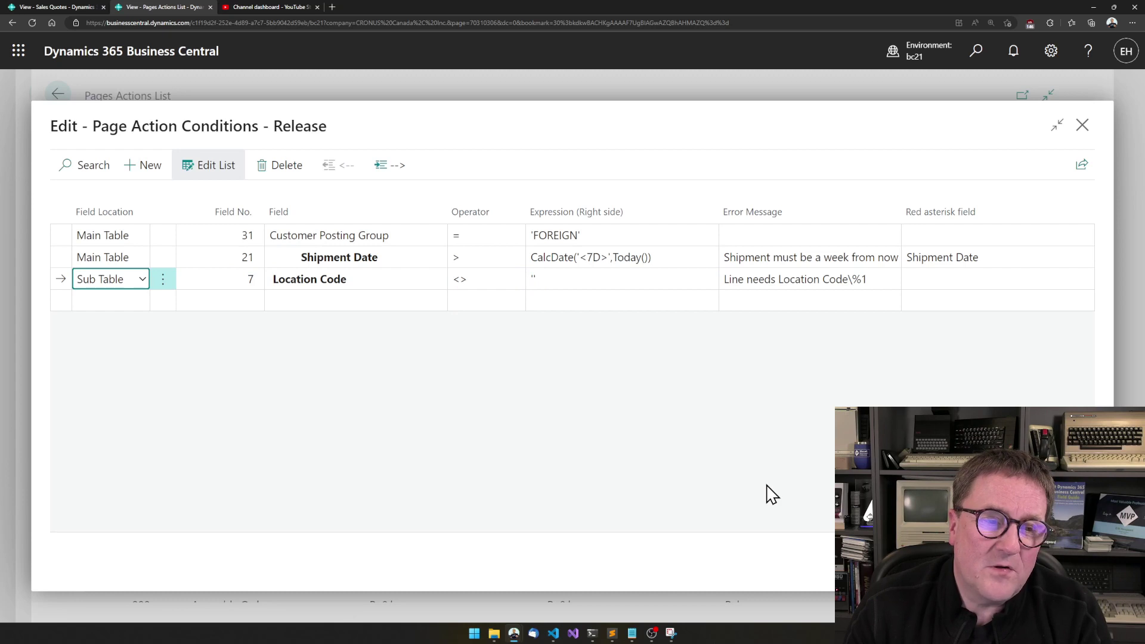
key(Tab)
key(Tab)
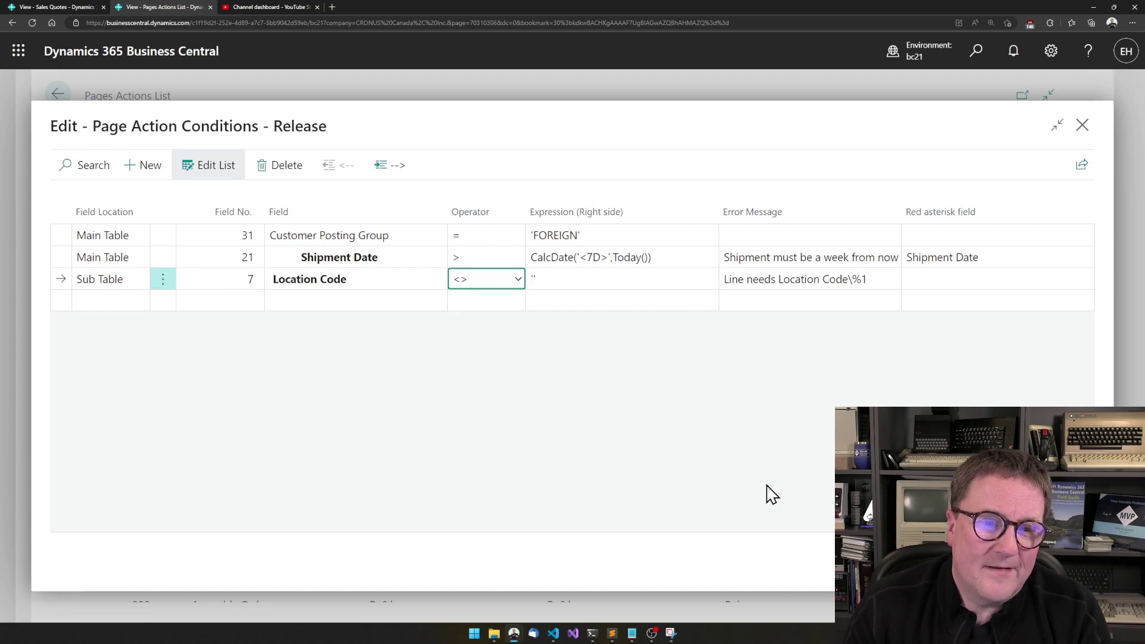
key(Tab)
key(Up)
key(Up)
key(shift+Tab)
key(shift+Down)
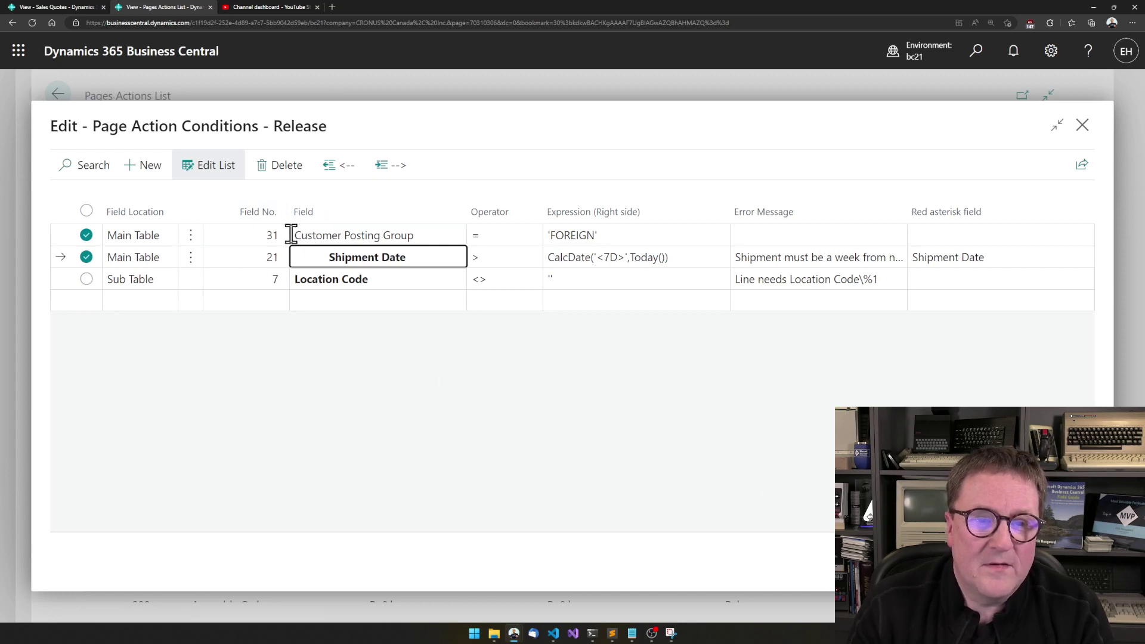
click(93, 235)
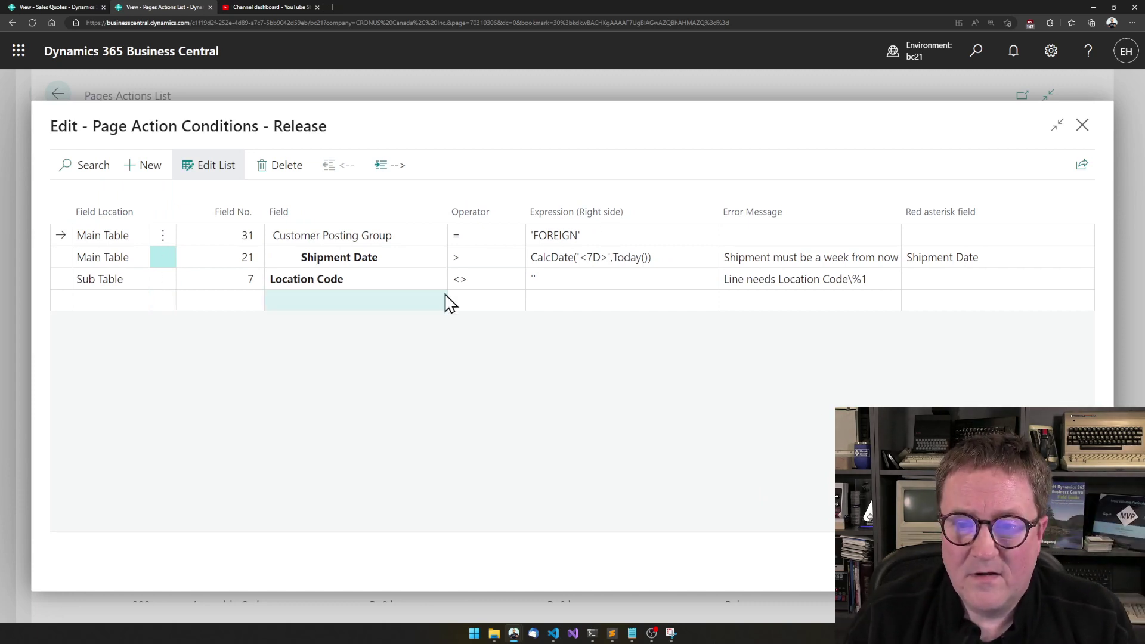
- Insert a Main Table condition above Location Code with field 31 Customer Posting Group = 'DOMESTIC', and indent Location Code one level beneath it
click(62, 281)
key(alt+n)
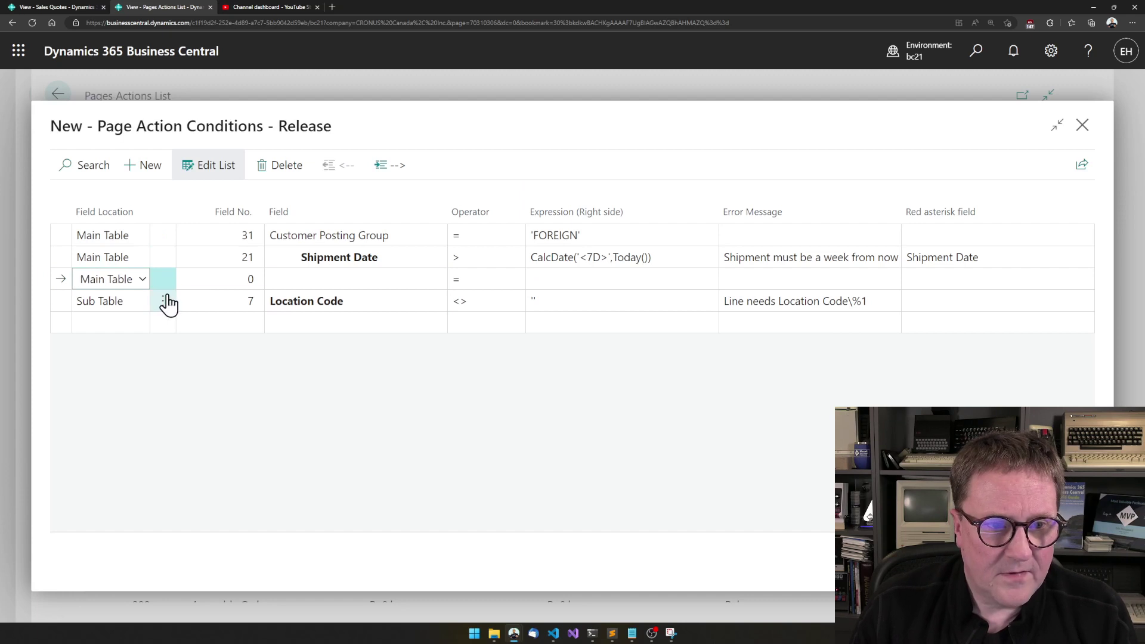
click(227, 279)
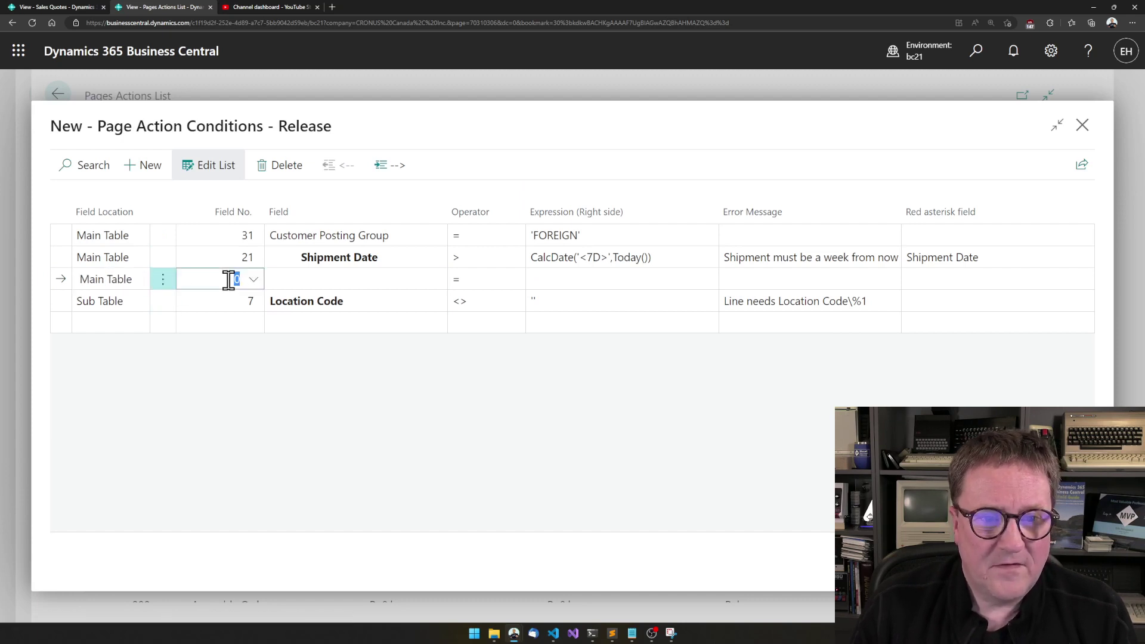
key(Tab)
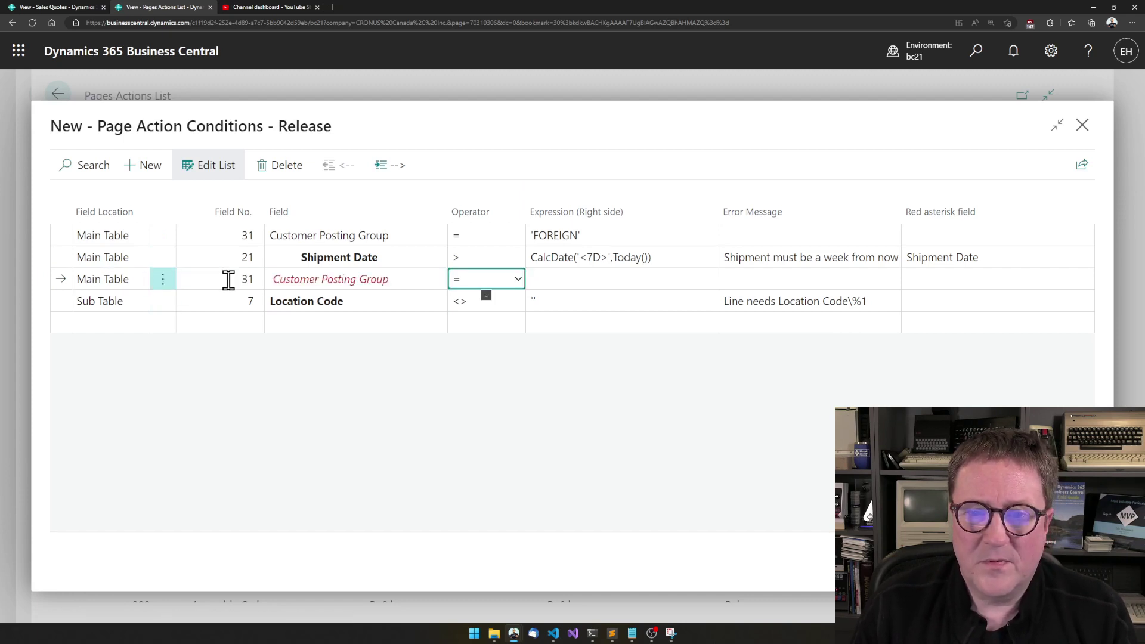
key(Tab)
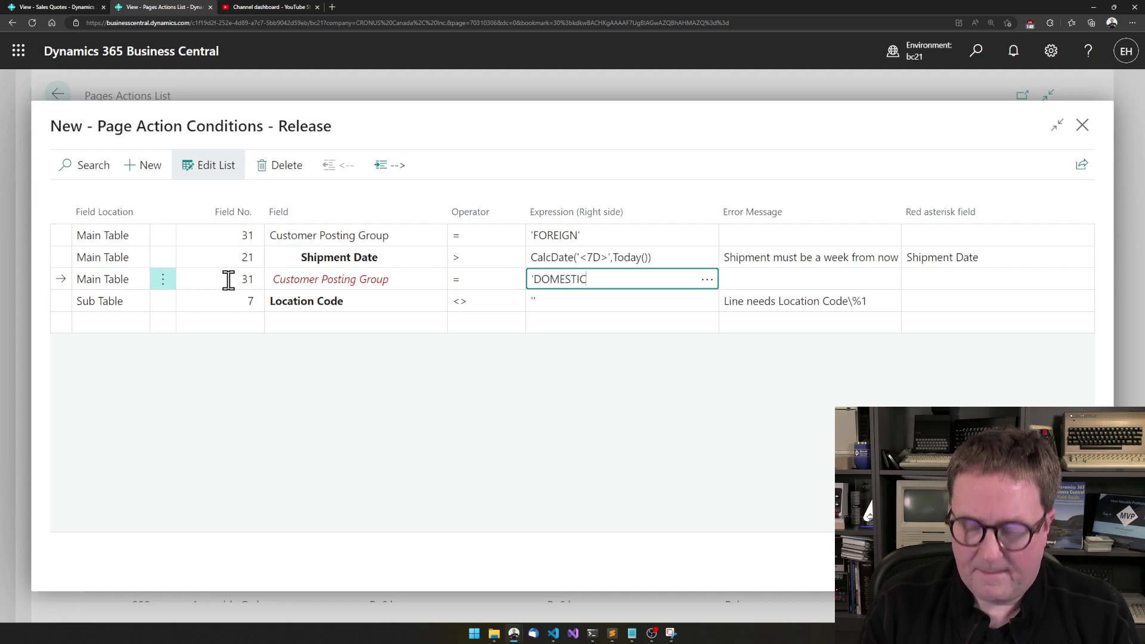
key(Down)
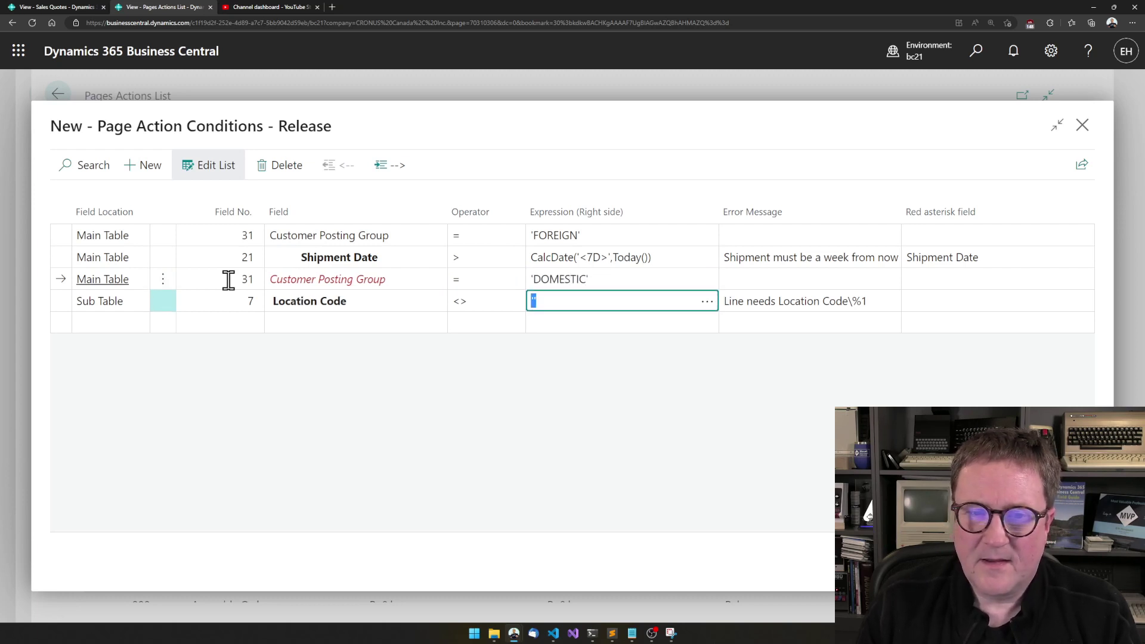
click(397, 174)
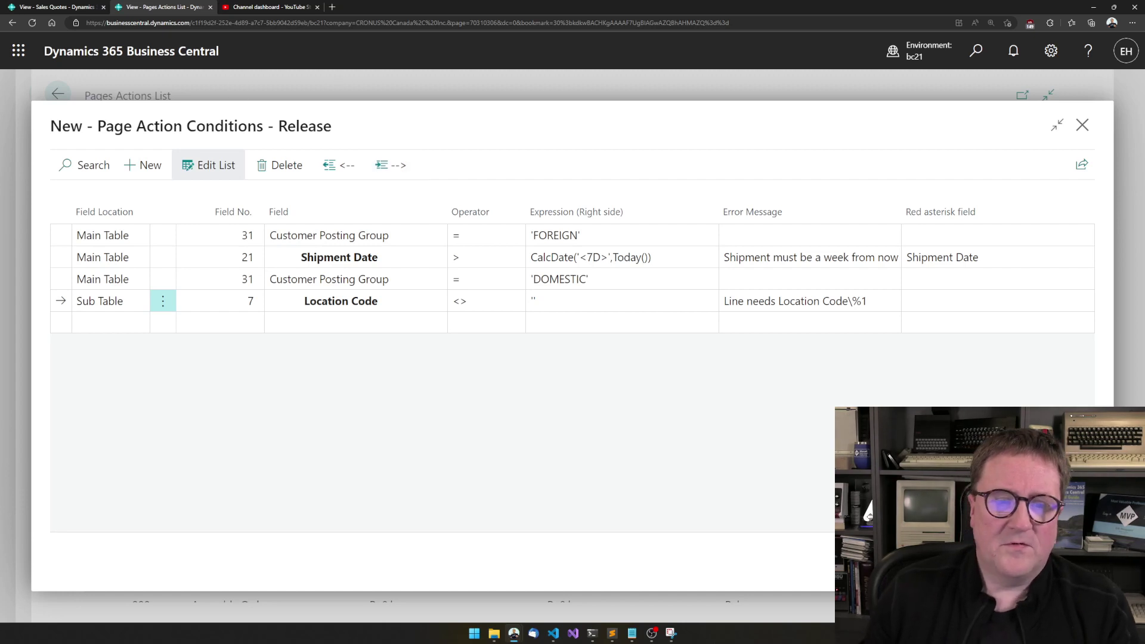
- Add a Sub Table condition on field 35, Net Weight, beneath the Location Code condition
click(125, 330)
click(140, 328)
click(119, 357)
click(212, 323)
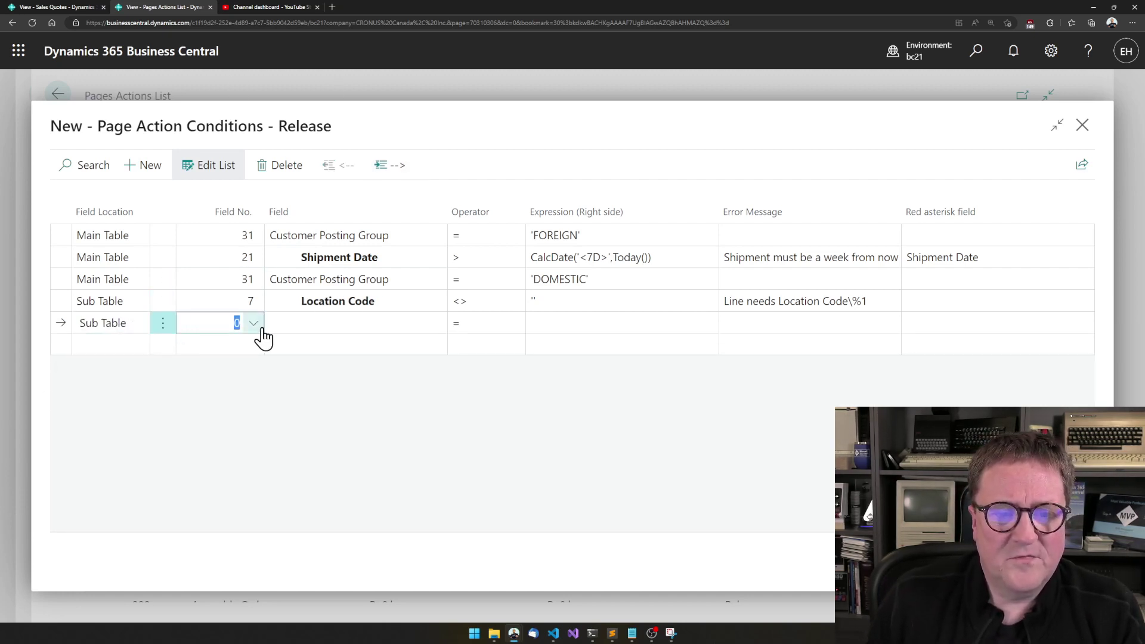
click(255, 324)
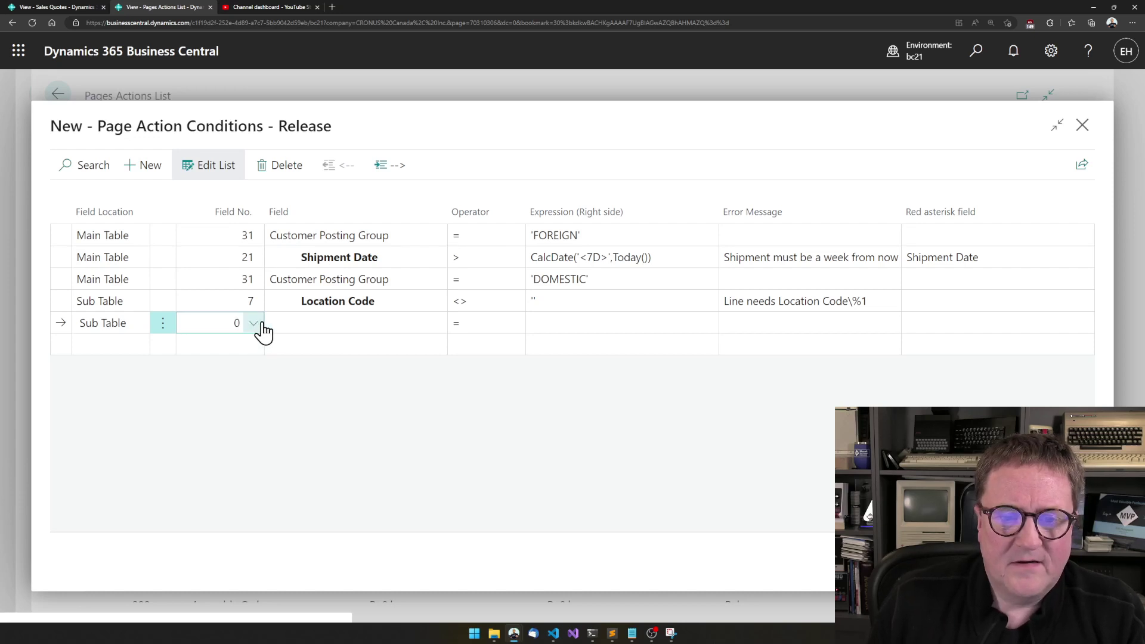
scroll(332, 448, down, 3)
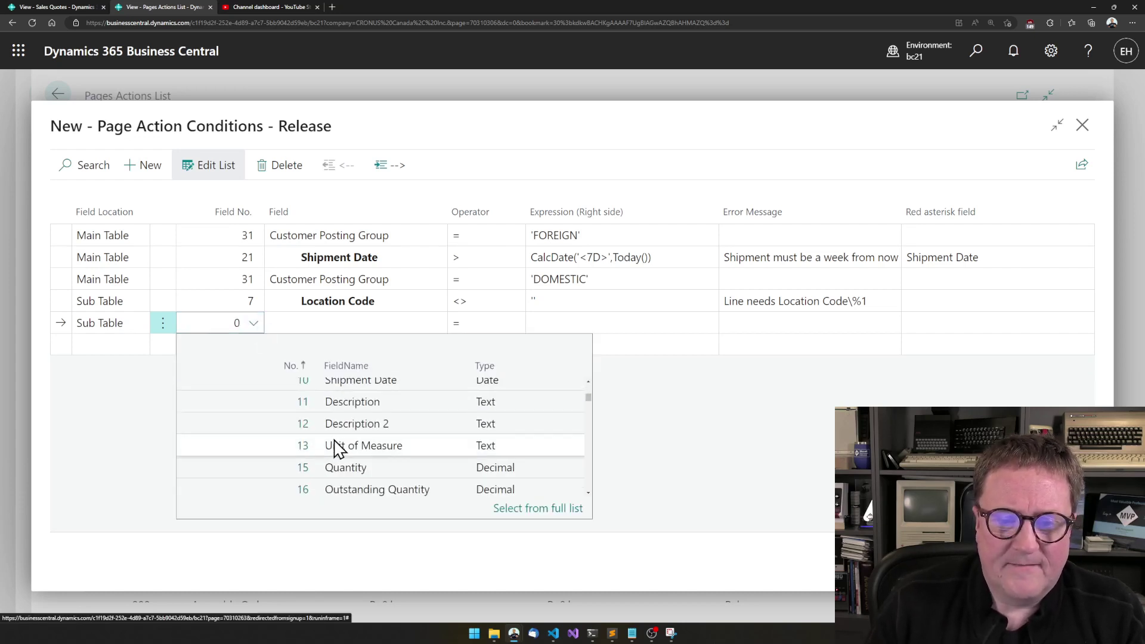
scroll(334, 447, down, 2)
scroll(334, 447, up, 1)
scroll(334, 448, down, 2)
scroll(335, 447, down, 2)
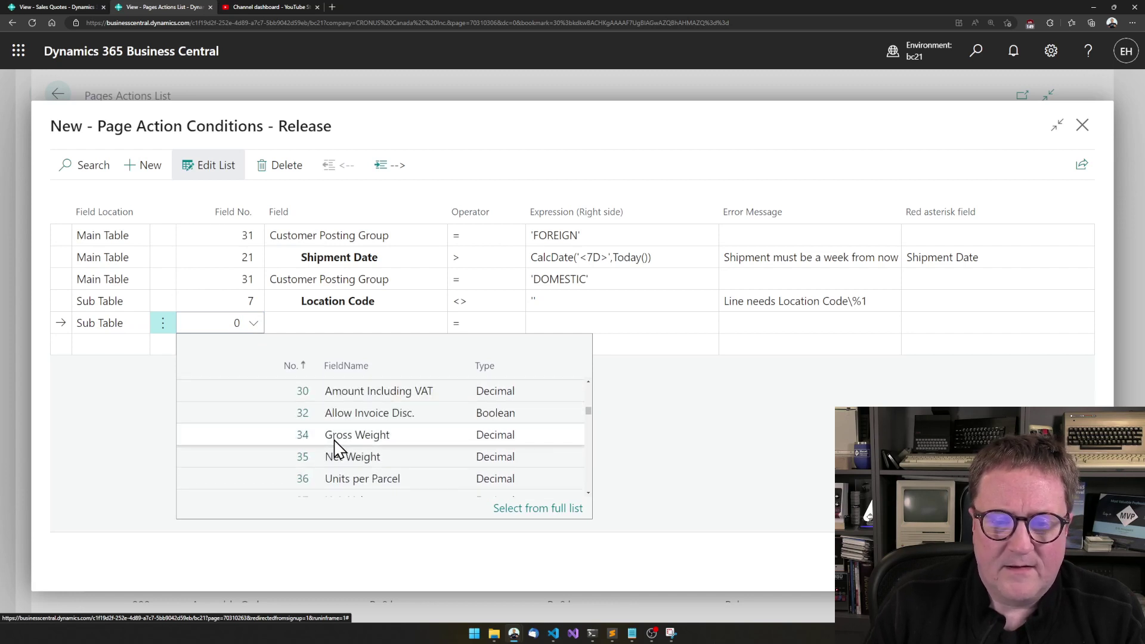
scroll(335, 448, down, 2)
scroll(334, 447, up, 2)
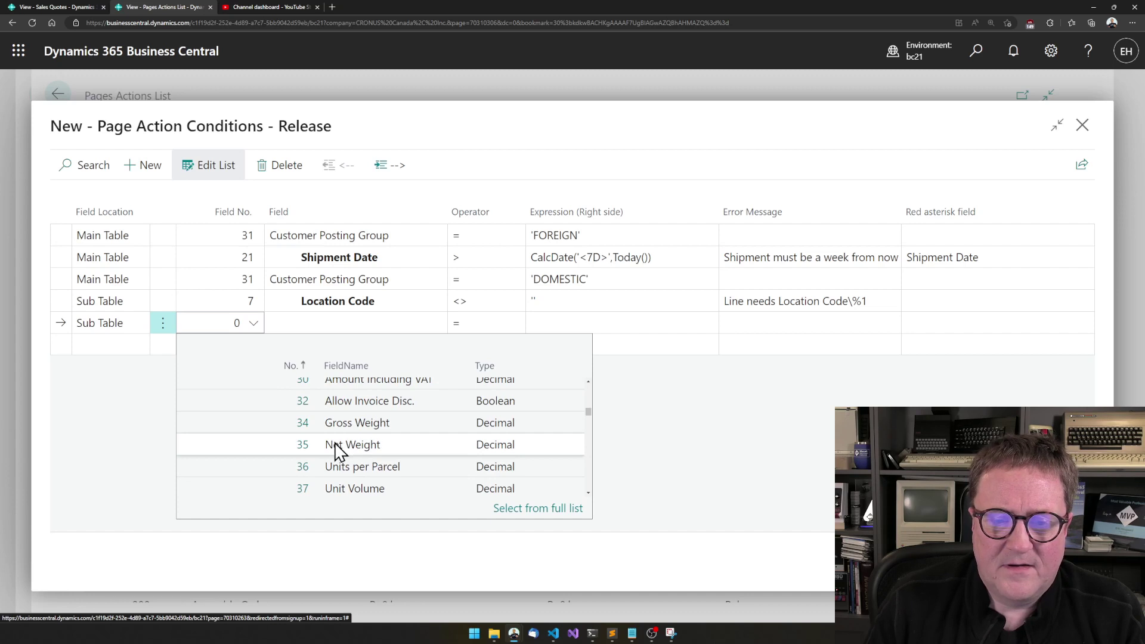
click(336, 445)
- Complete the Net Weight condition with operator >, expression 0 and error message "LIne needs weight\%1", and save the line
click(468, 325)
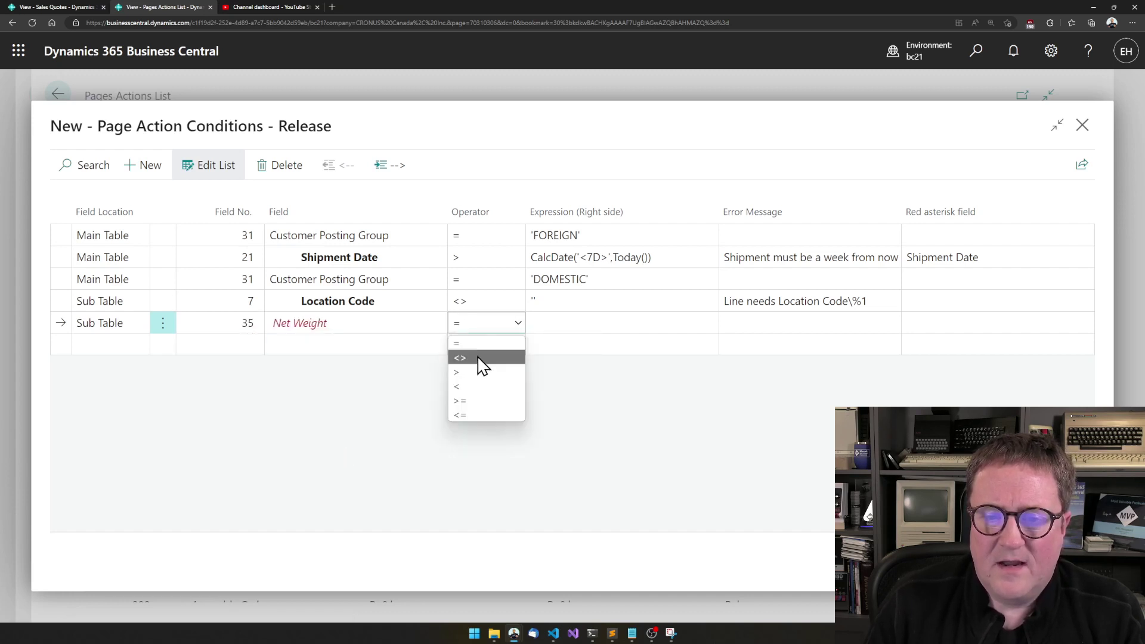
click(486, 379)
click(536, 325)
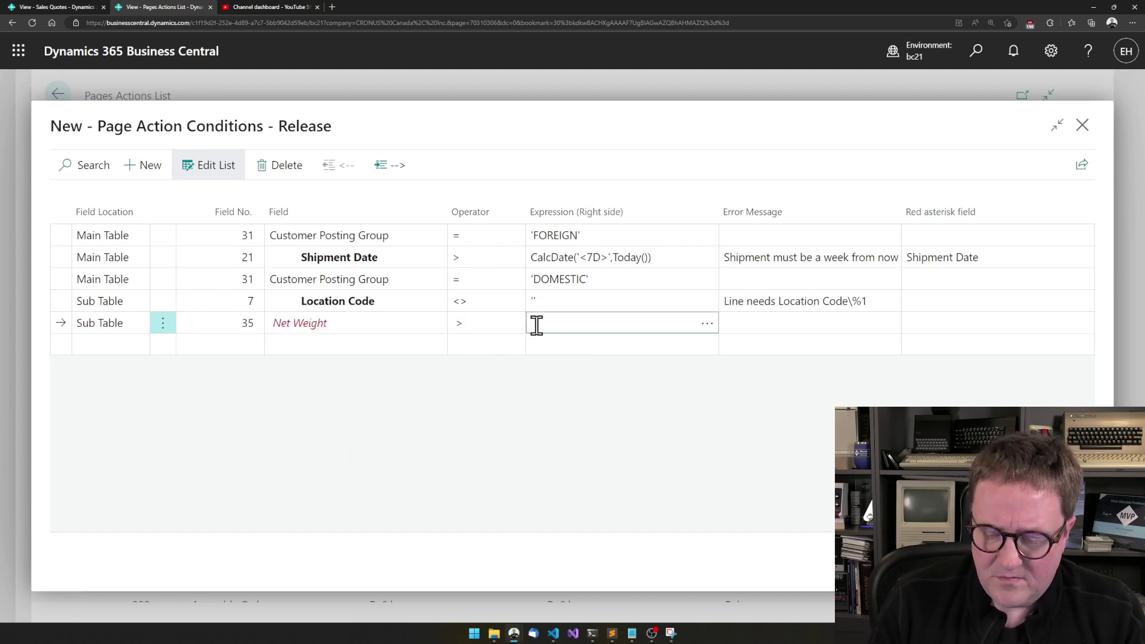
key(Tab)
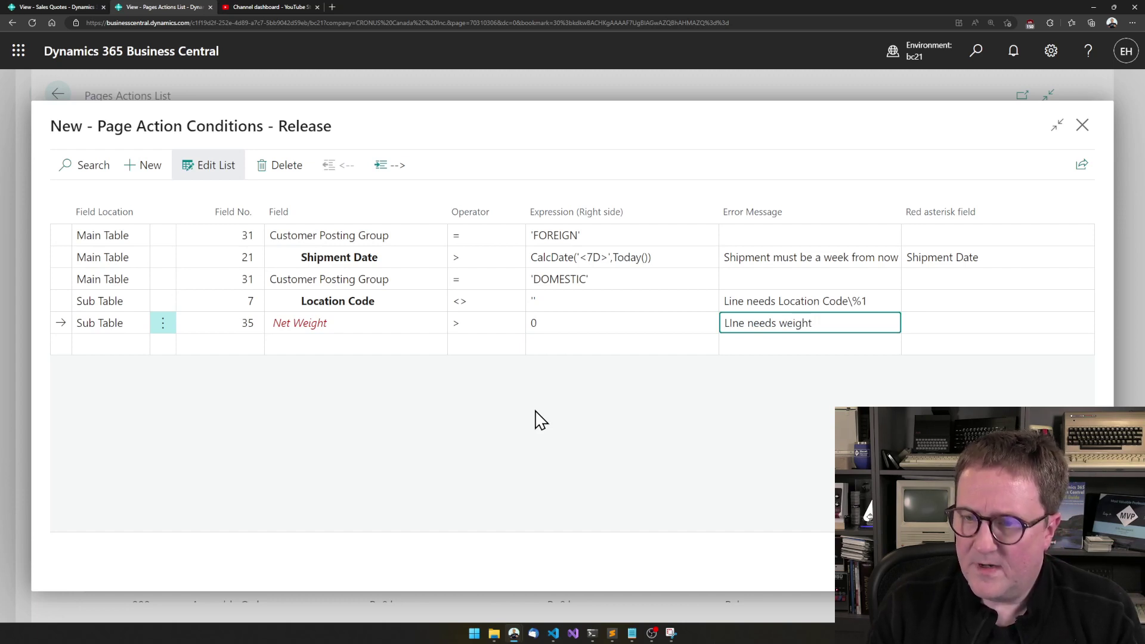
text(\%1)
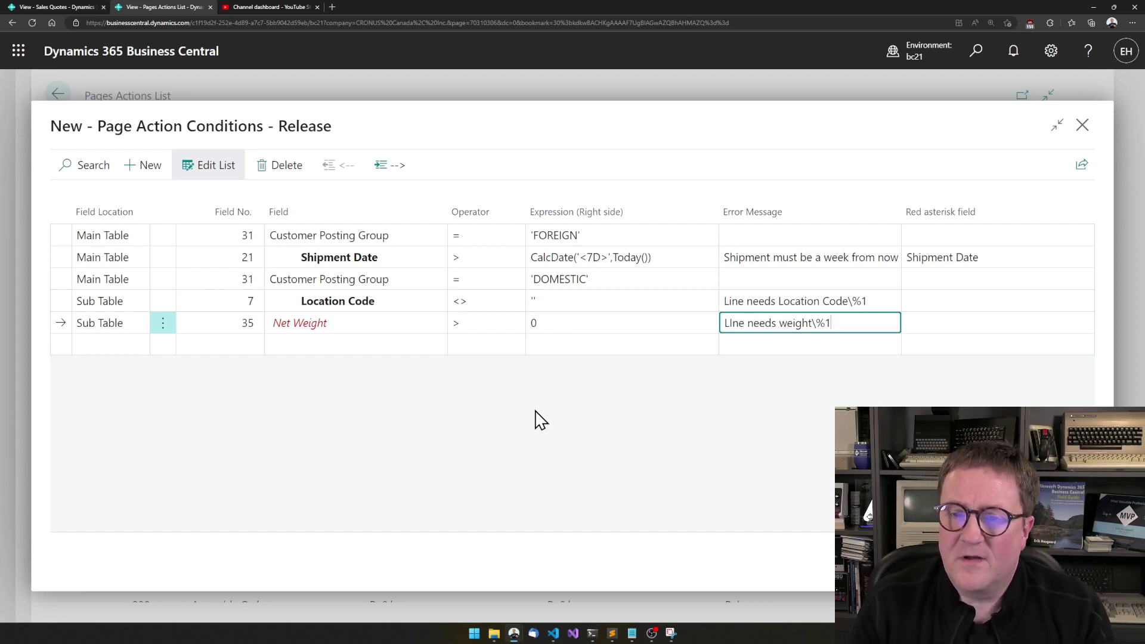
key(Up)
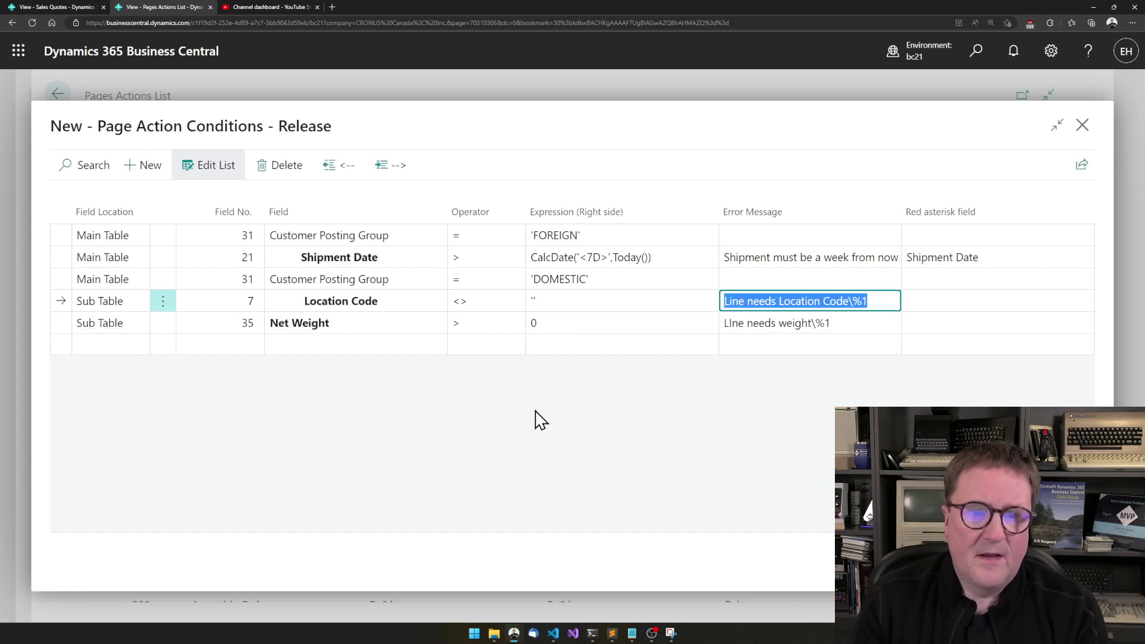
key(Down)
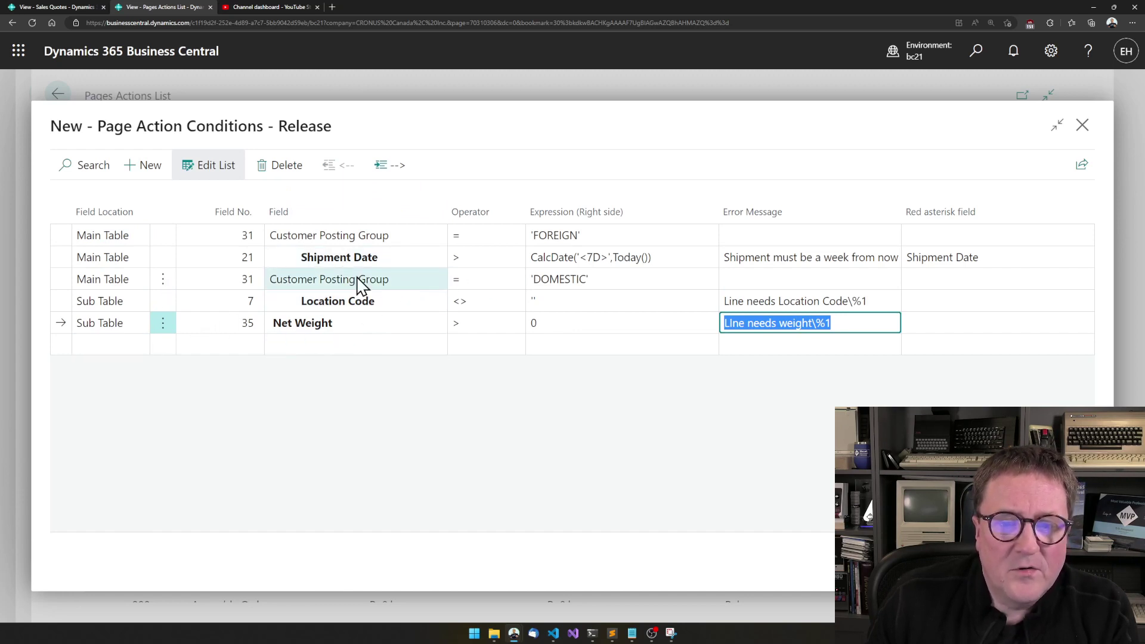
- Indent the Net Weight condition one level beneath the DOMESTIC condition and return to the Simple Object Designer overview
click(399, 170)
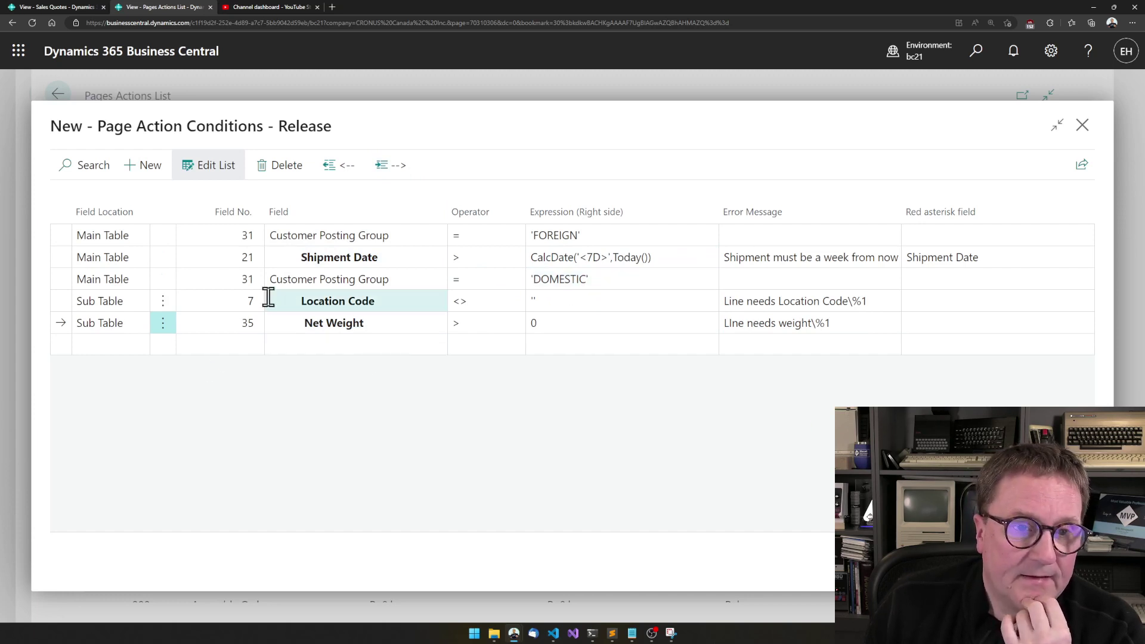
key(Escape)
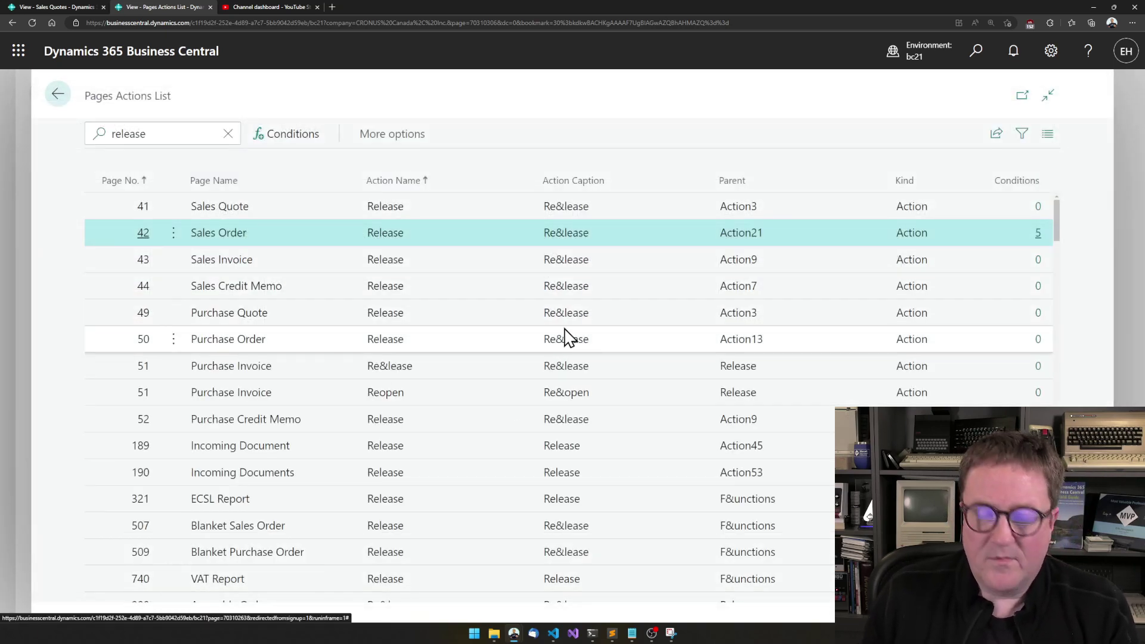
key(Escape)
- Publish the mandatory field conditions to this environment, keeping the downloaded .app file and acknowledging the installation notice
click(337, 186)
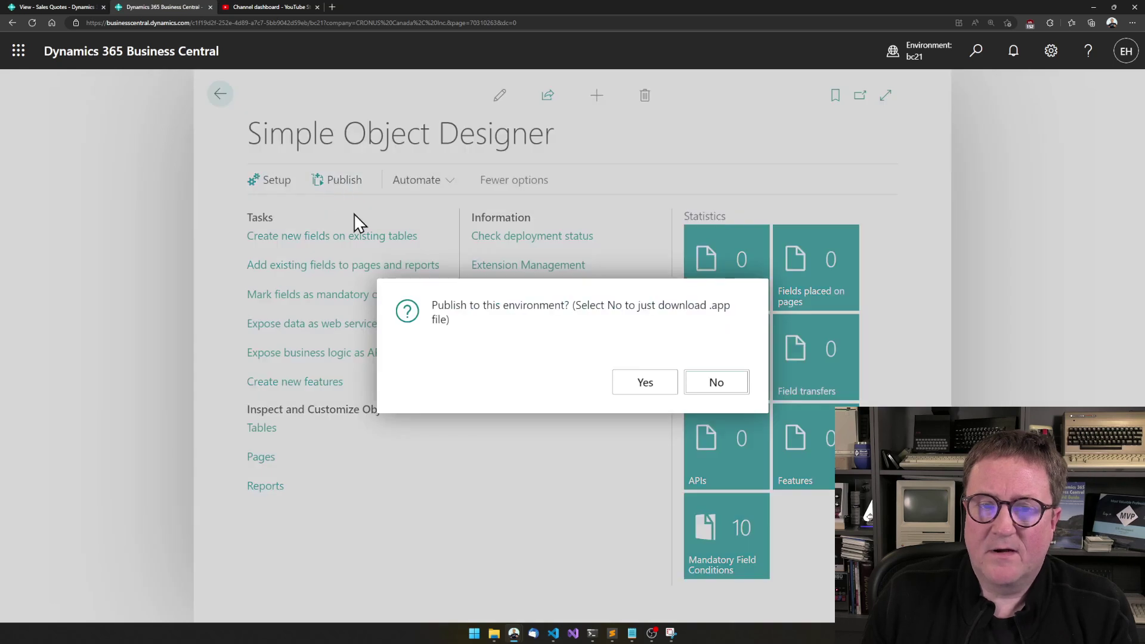
click(643, 385)
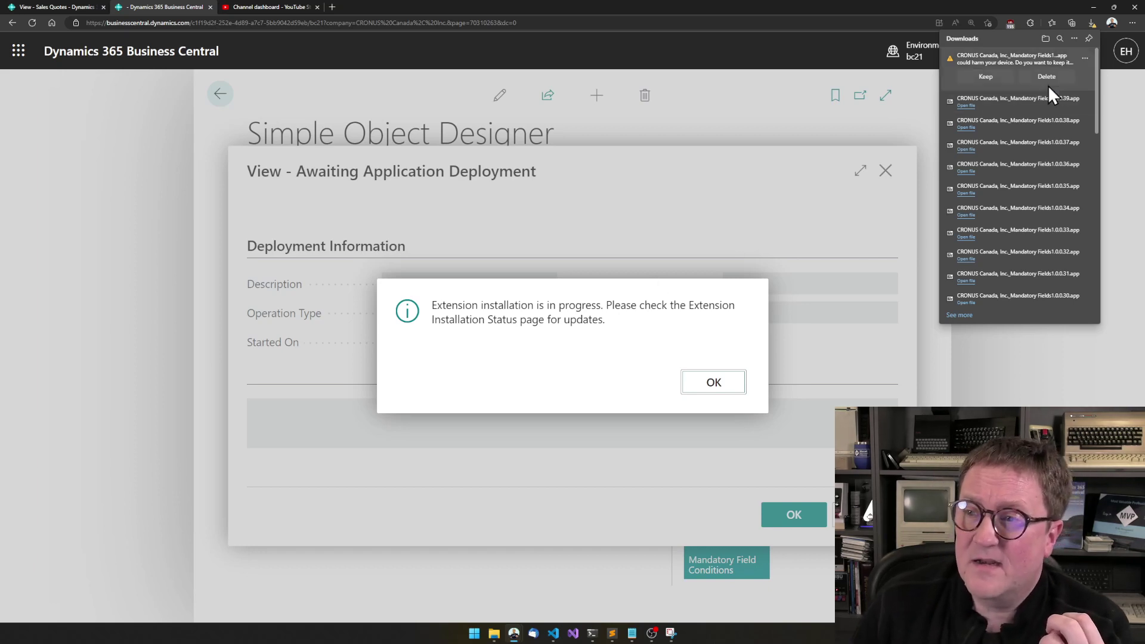
click(986, 80)
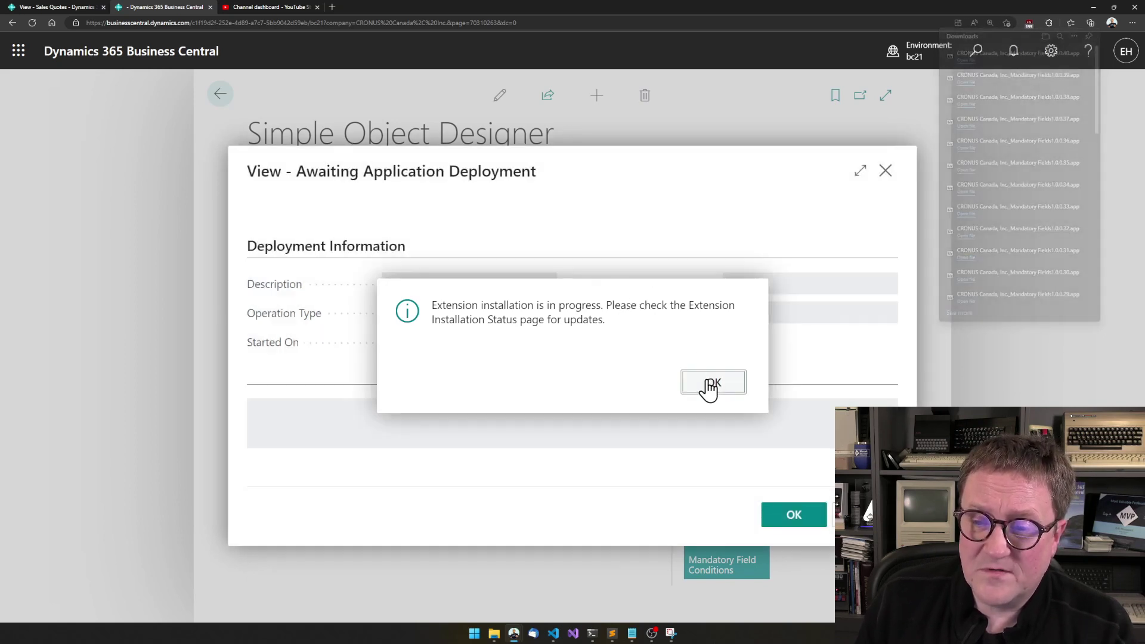
click(708, 384)
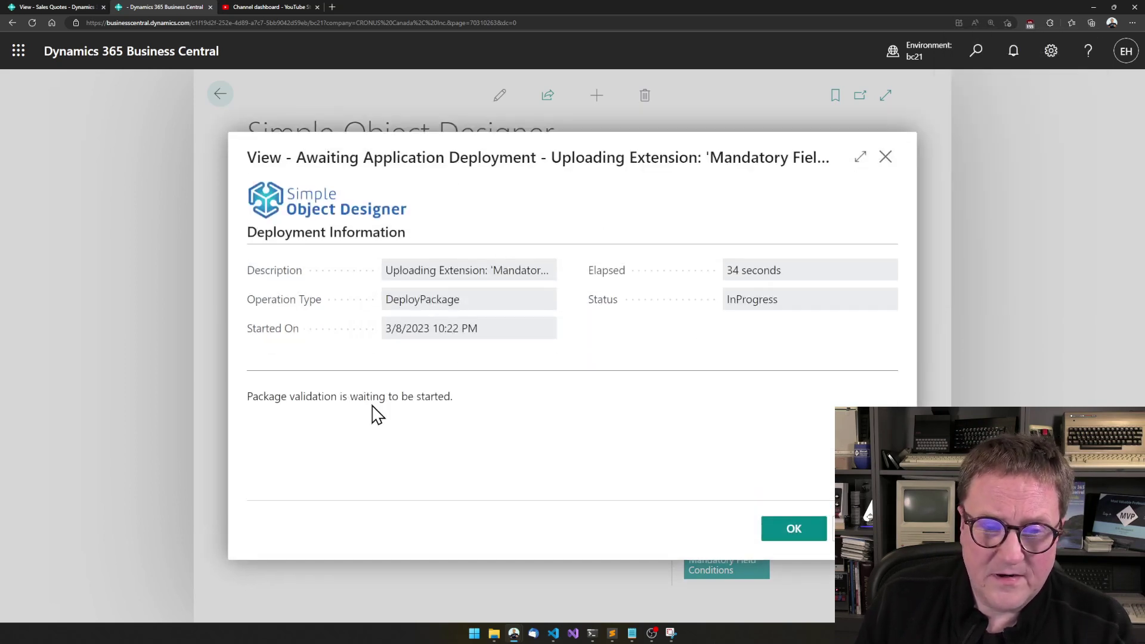
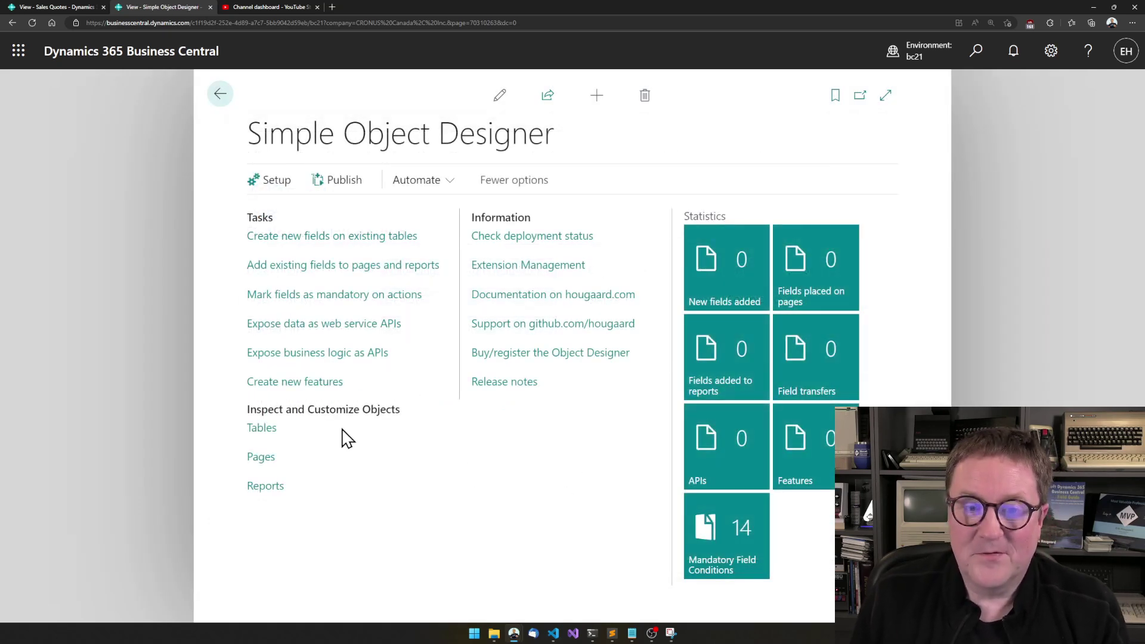
- Search the mandatory action list for "release" and review the conditions on the Sales Order page's Release action
click(323, 303)
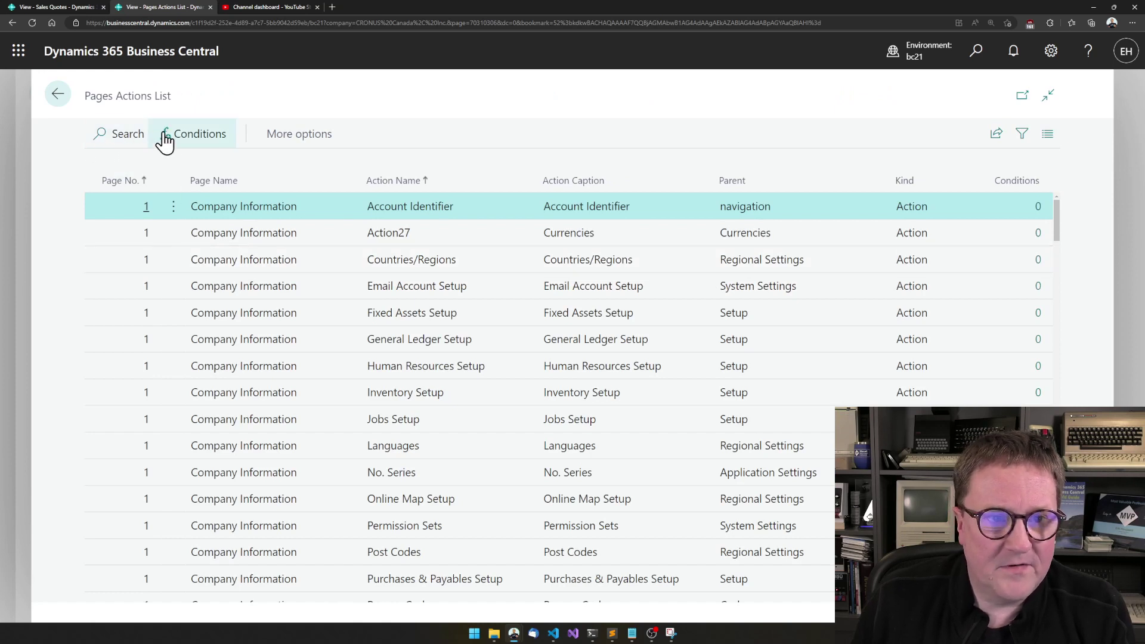
click(127, 135)
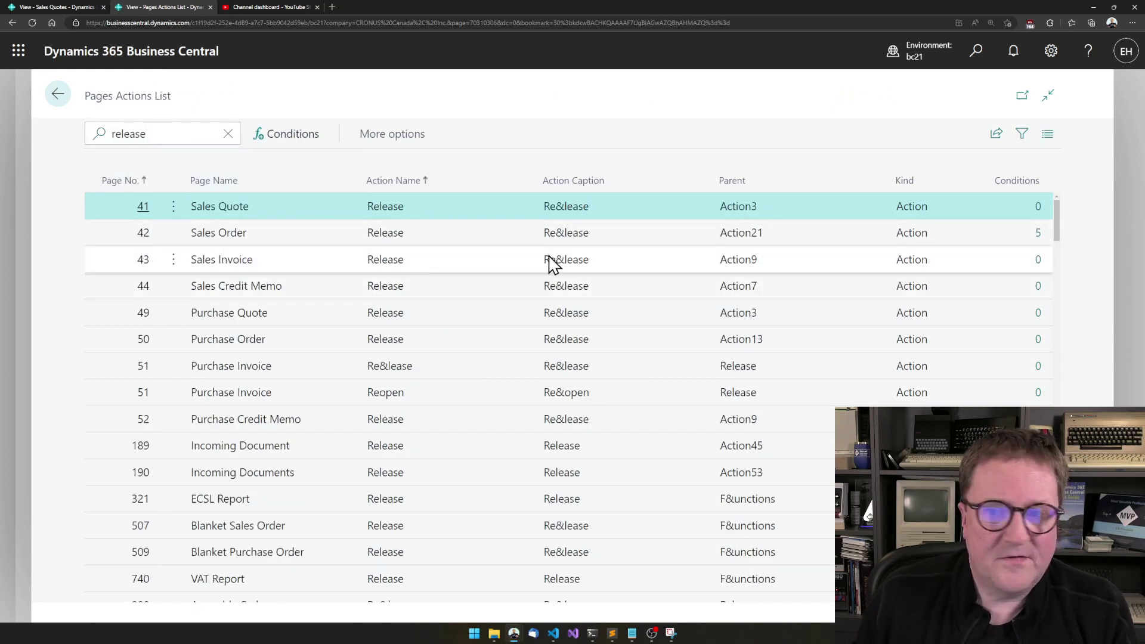
click(1038, 233)
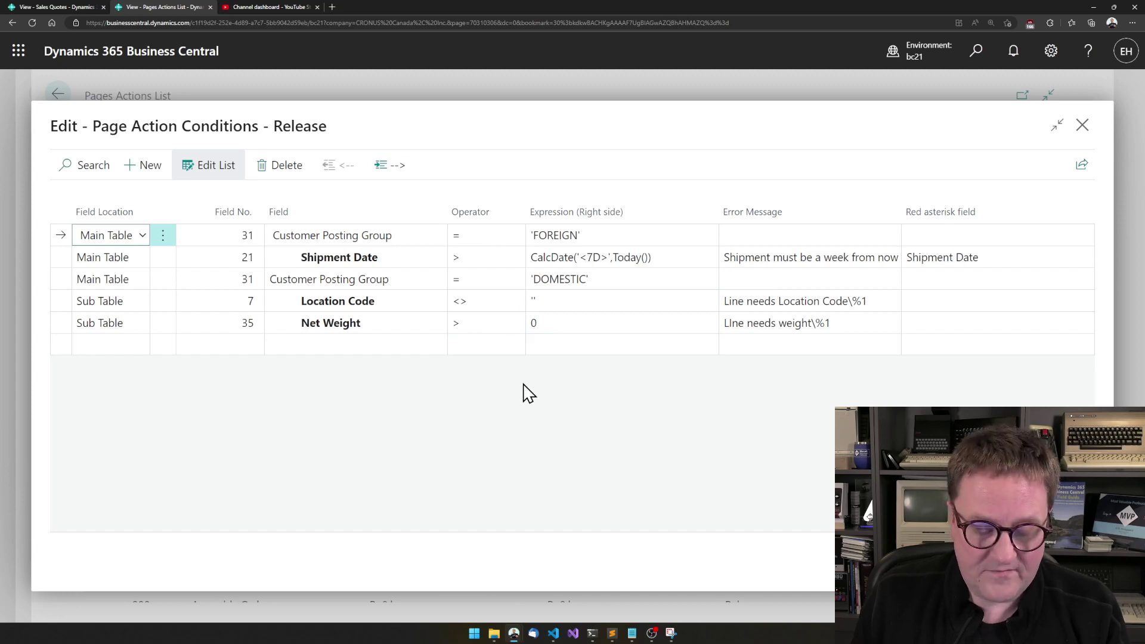
- Find the Sales Orders list, open Adatum Corporation's order dated 5/1/2022 and try to release it
key(alt+q)
text(sales order)
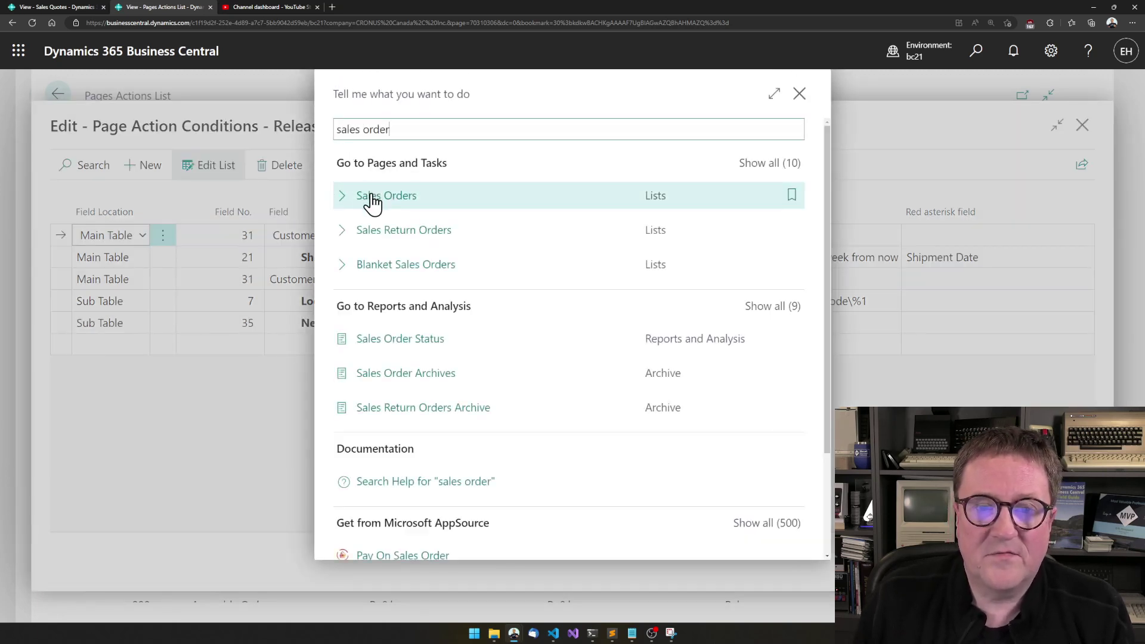
click(375, 201)
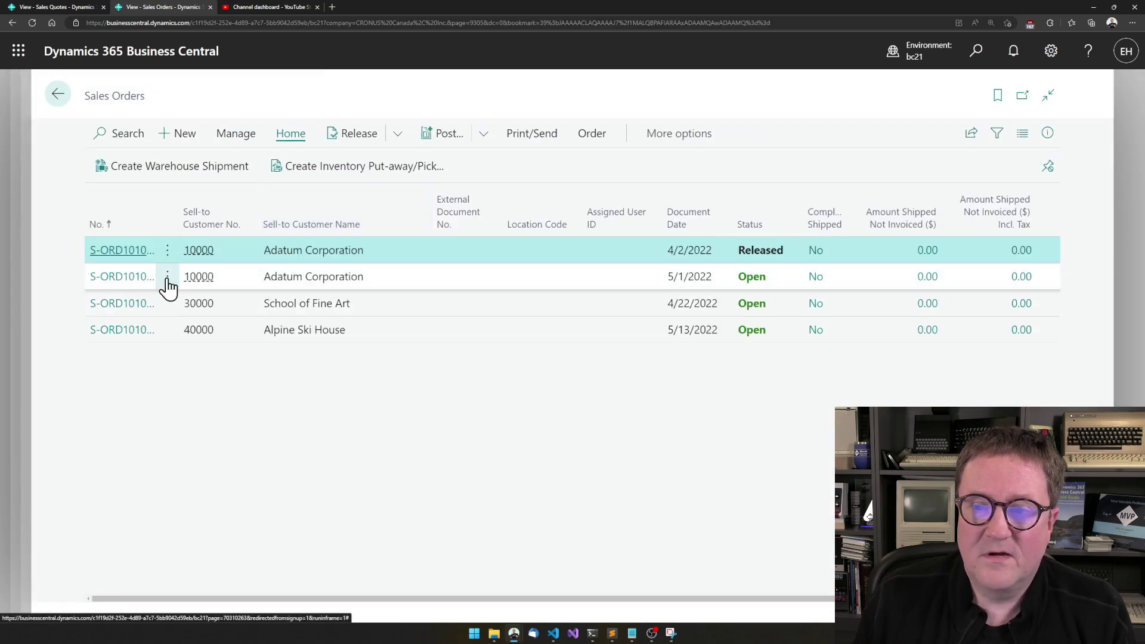
click(122, 277)
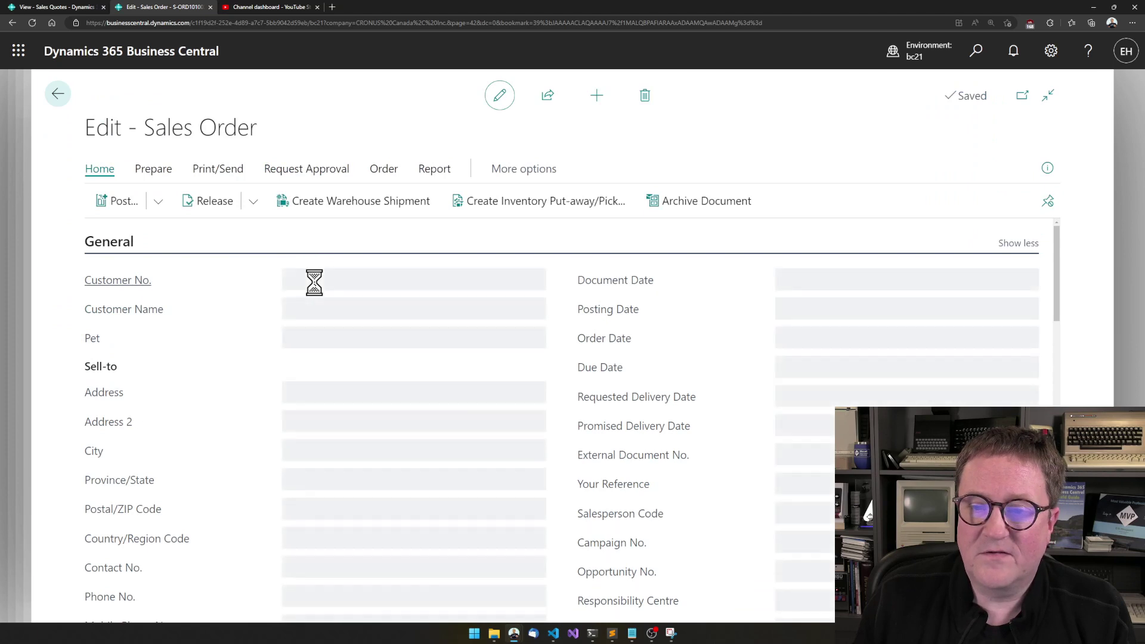
click(205, 206)
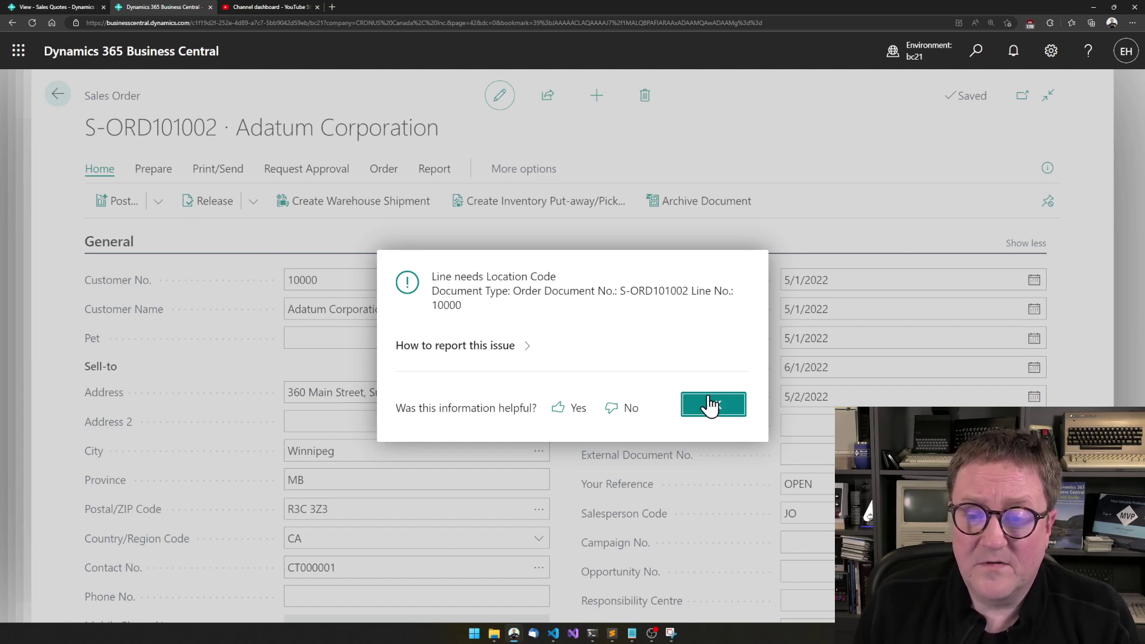
key(Return)
- Set the Location Code of the MEXICO Swivel Chair line to MAIN and try to release the order again
scroll(614, 459, down, 6)
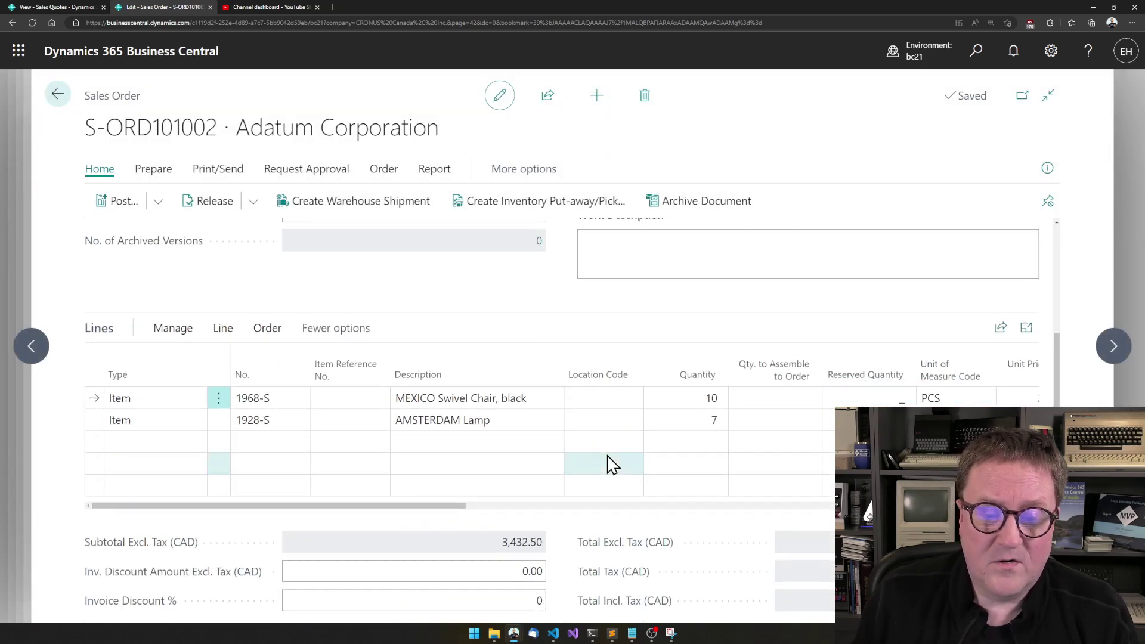
click(585, 397)
click(626, 398)
click(624, 453)
click(631, 398)
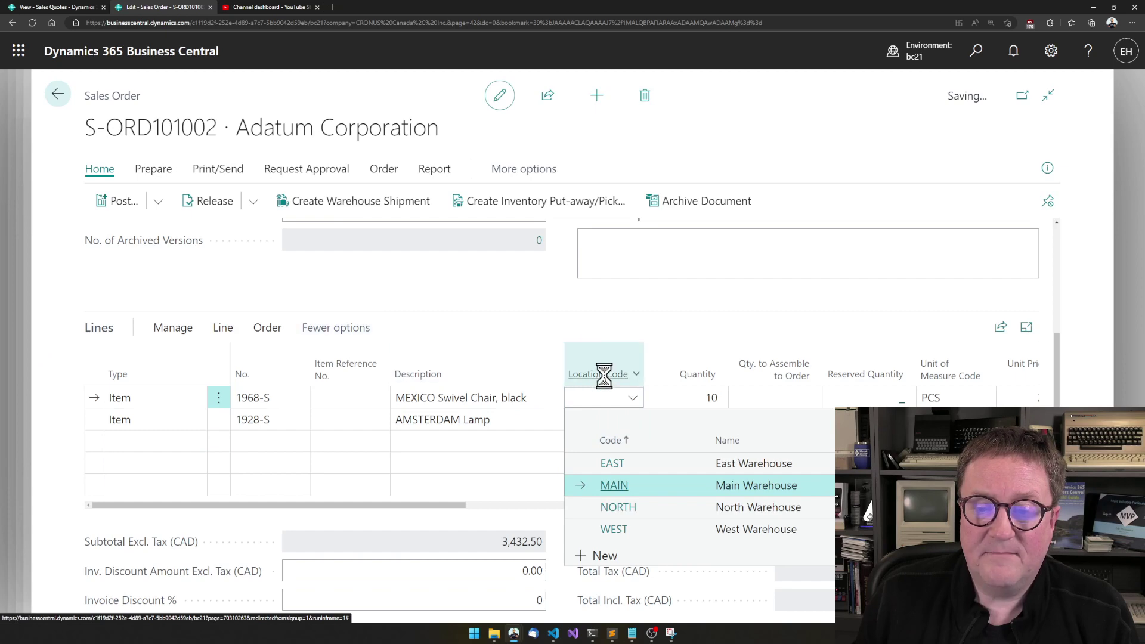
click(620, 415)
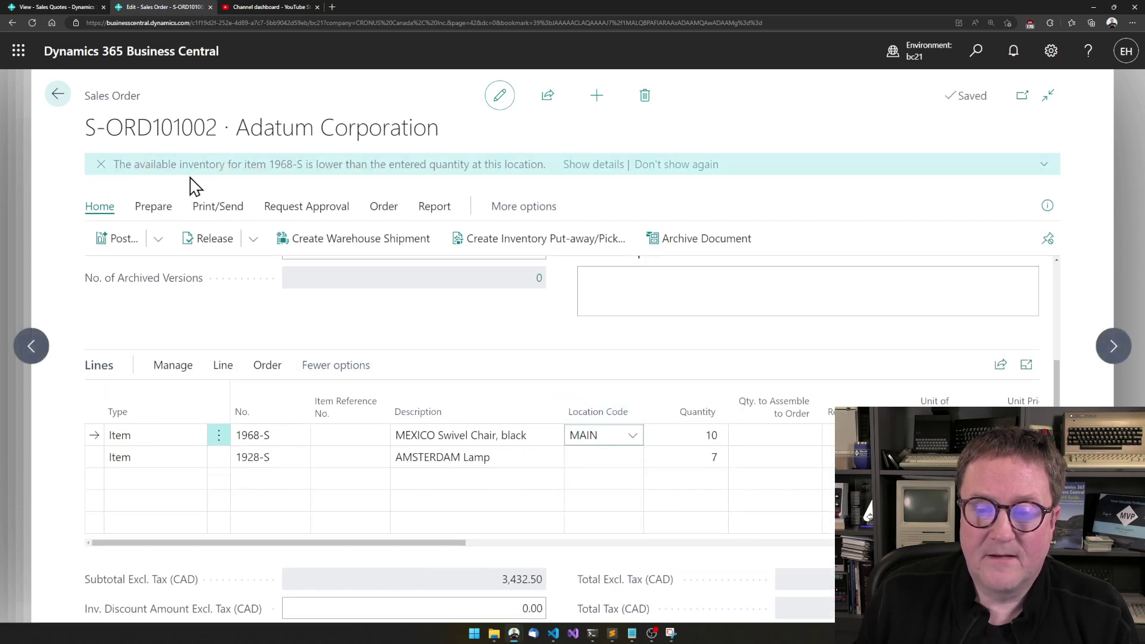
click(209, 241)
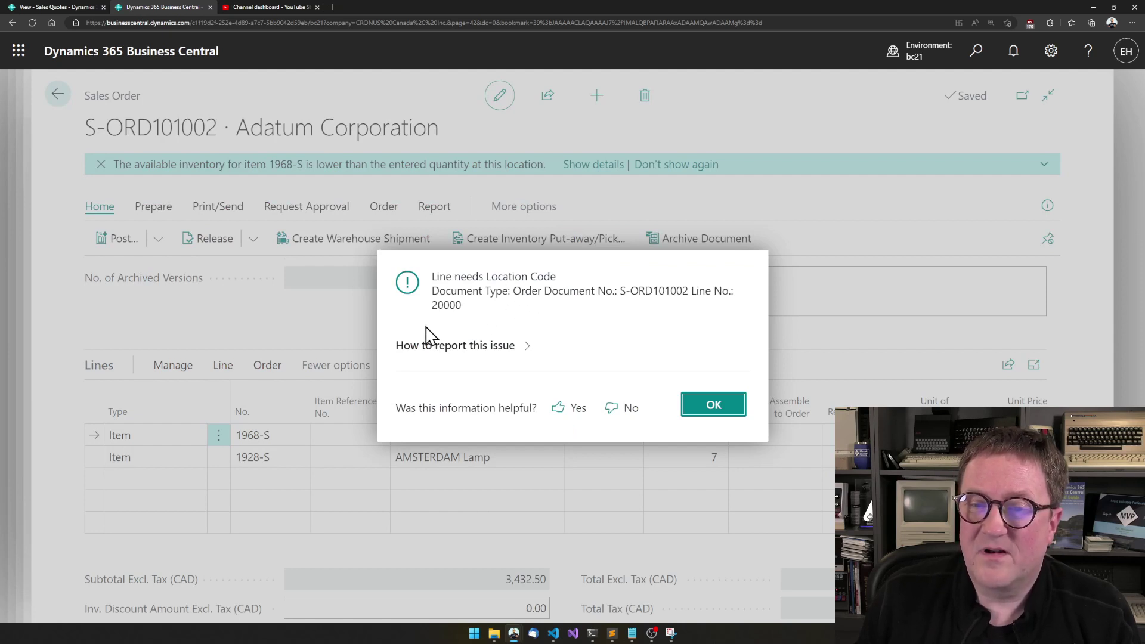
click(714, 406)
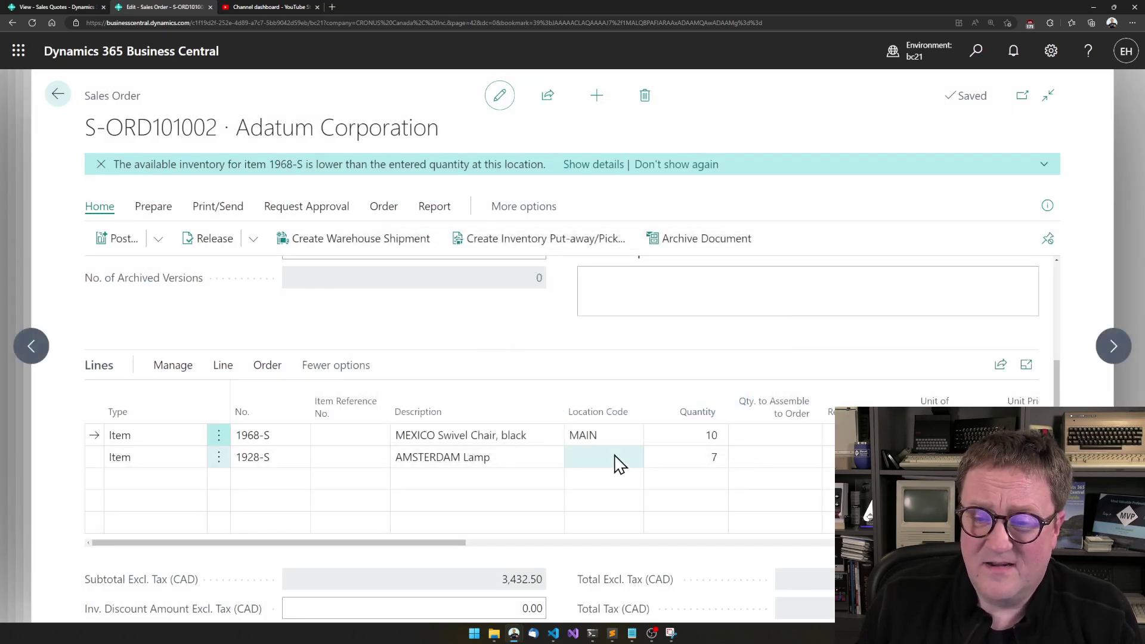
- Set the Location Code of the AMSTERDAM Lamp line to WEST, release the order and check its status
click(614, 464)
click(632, 458)
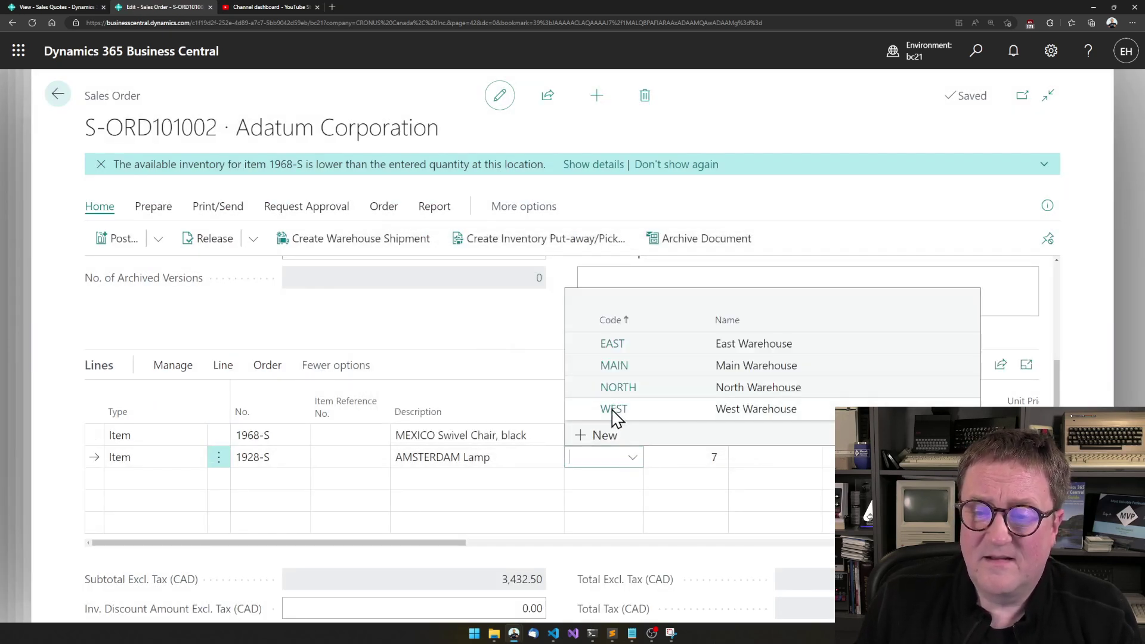
key(Return)
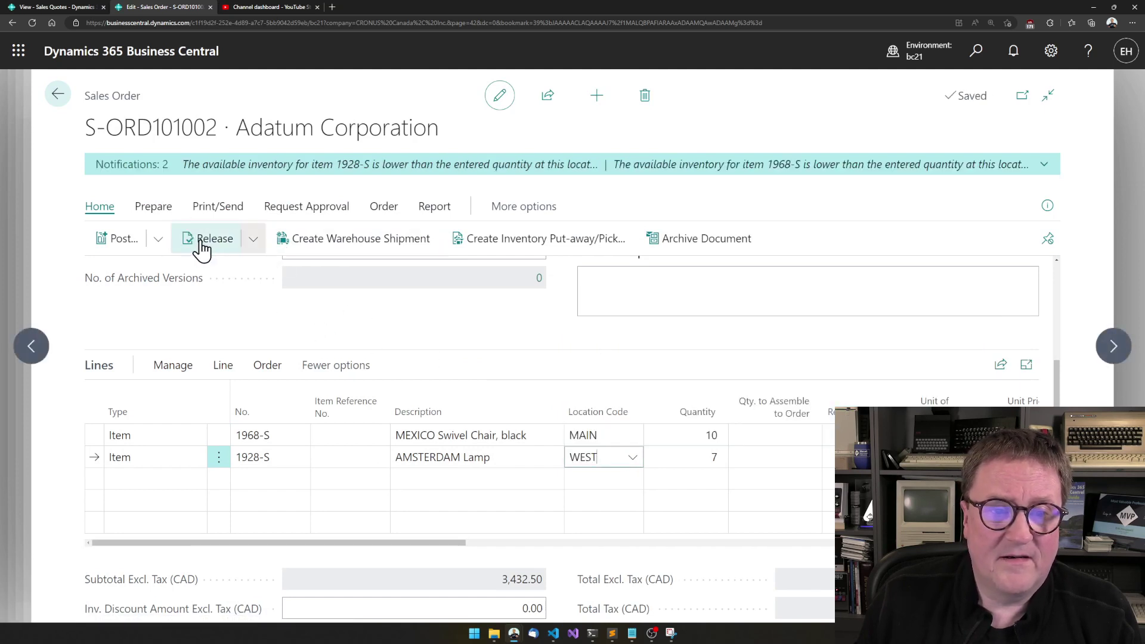
click(206, 238)
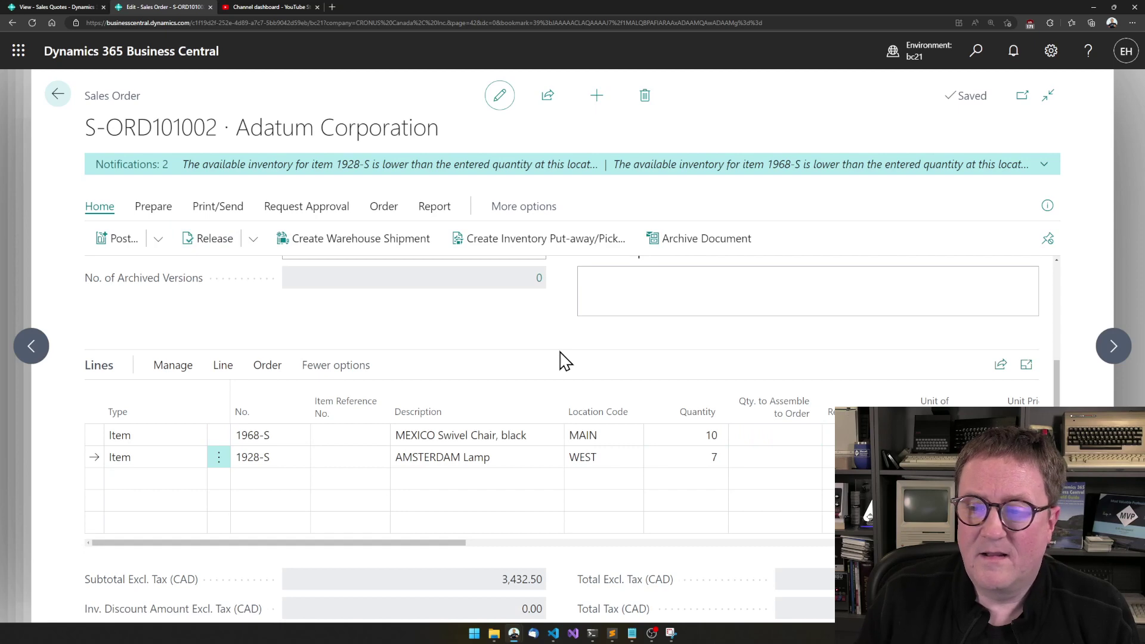
scroll(564, 361, up, 8)
scroll(564, 360, down, 3)
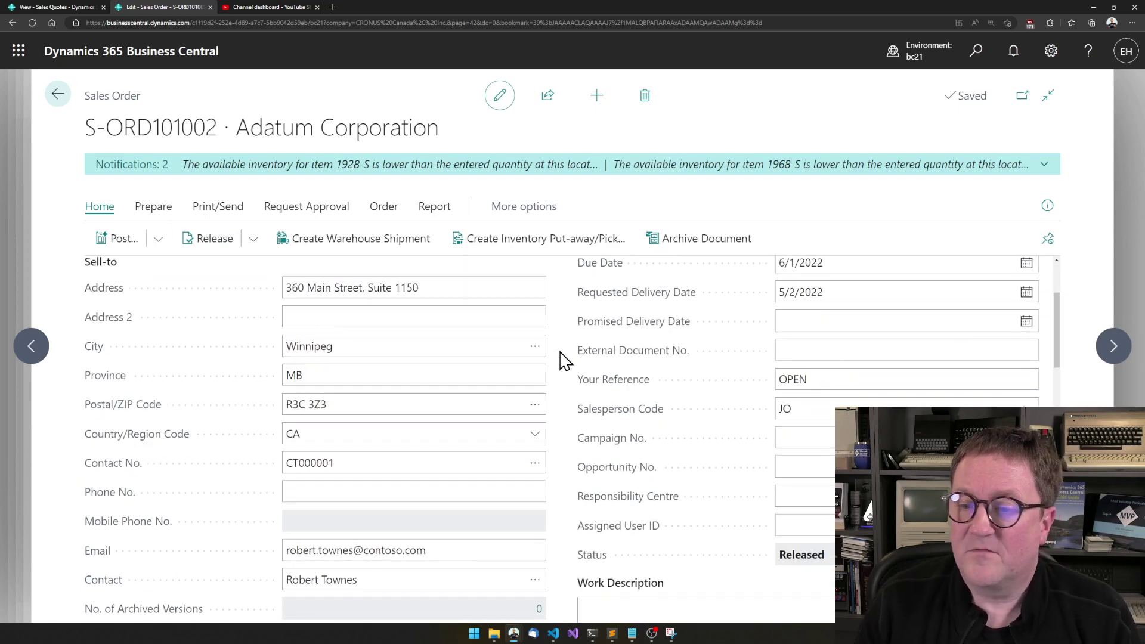